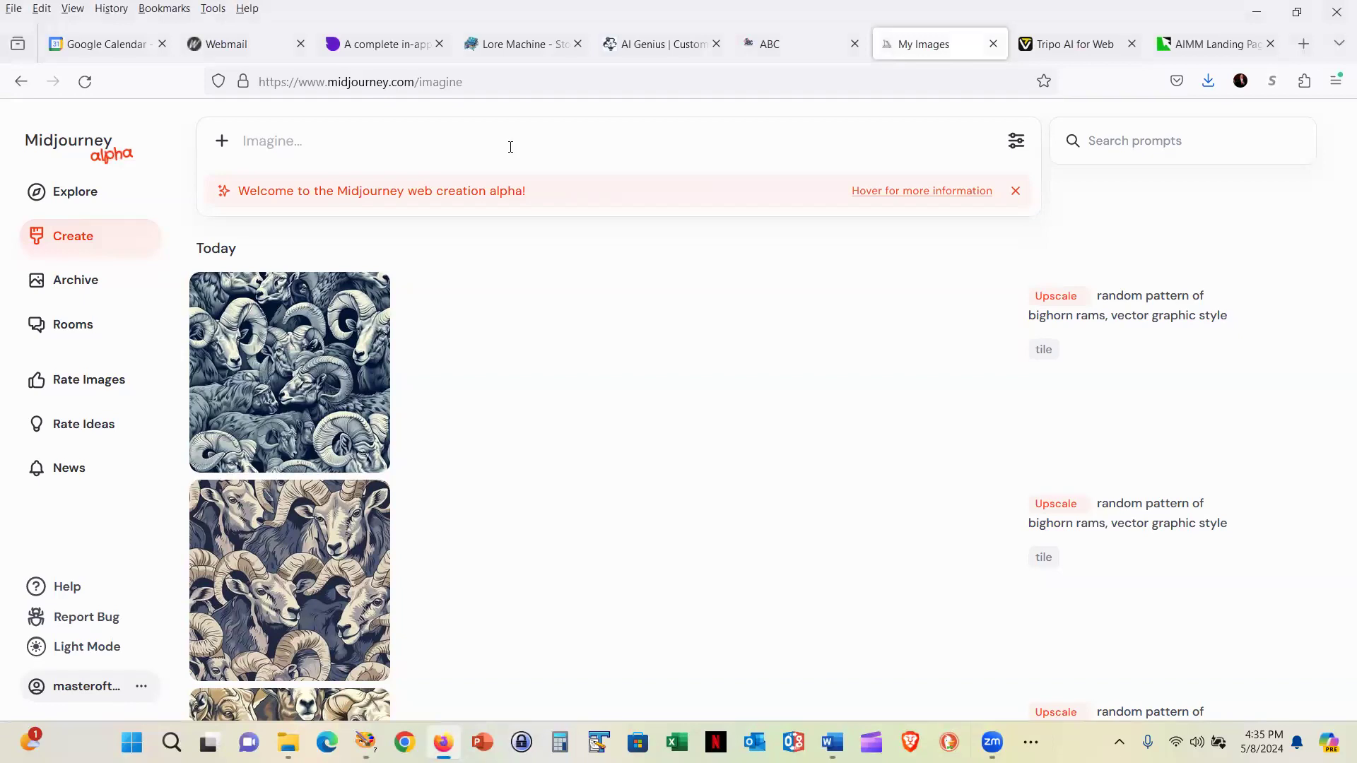
Generate images of "nautica necklace with dolphins jumping into the air, facing each other and kissing to form a heart shape, silver" and open the second result.
text(nautica necklace with dolphins jumping into the air, facing each other and kissing to form a heart shape, silver)
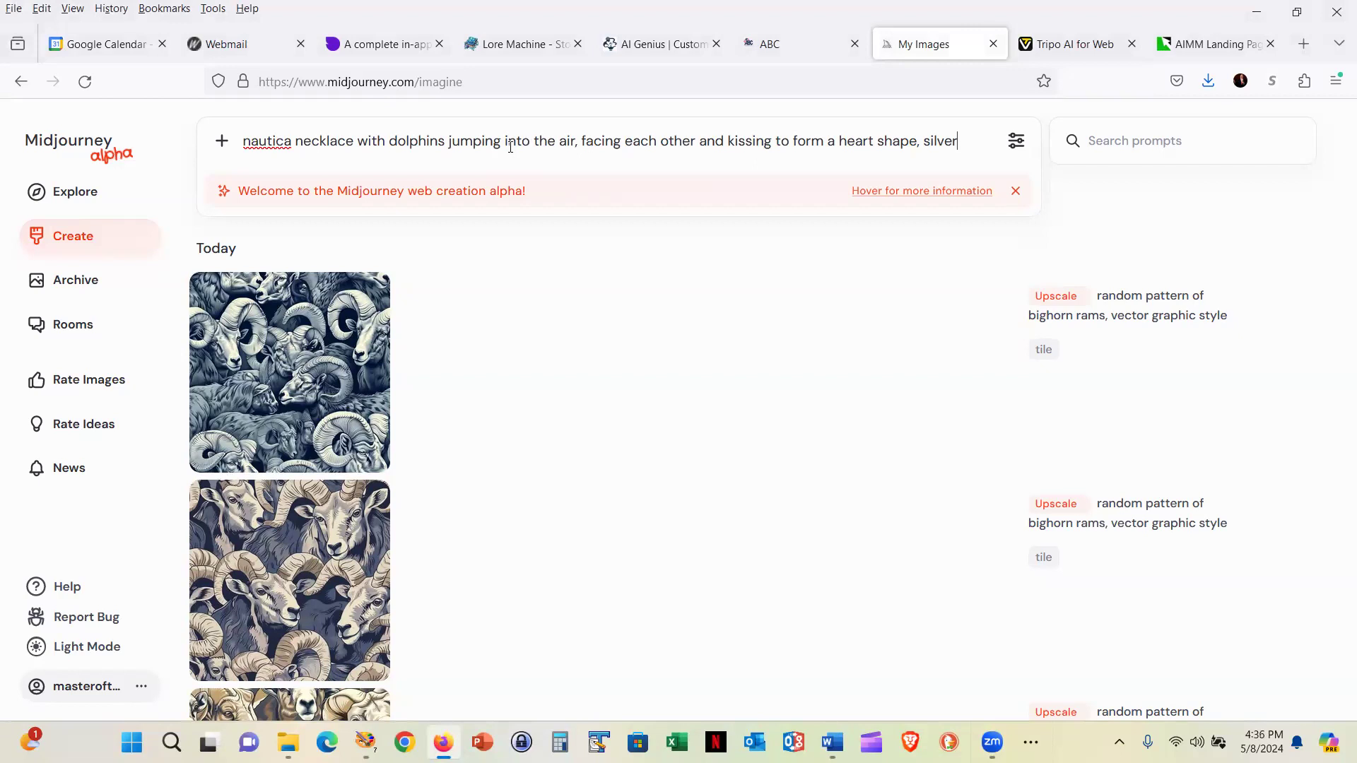
key(Return)
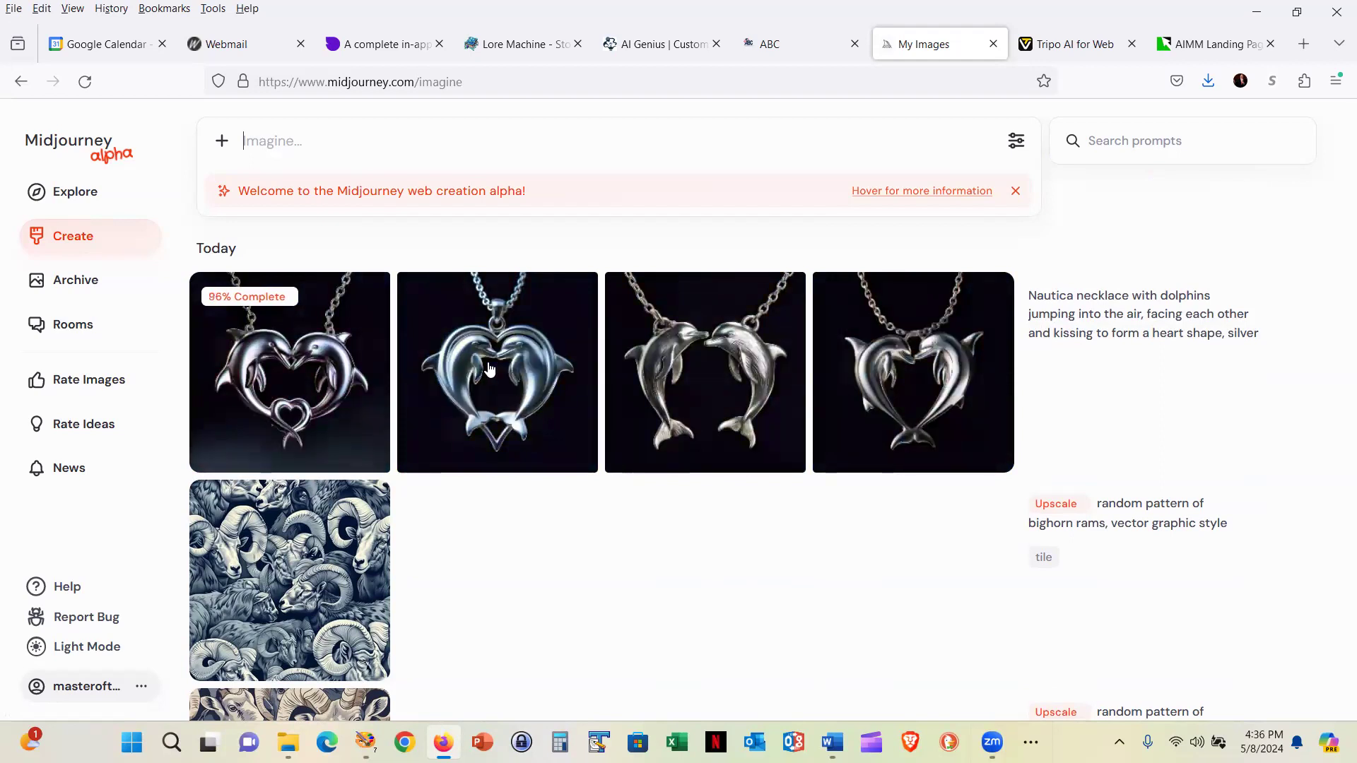
mouse_move(474, 374)
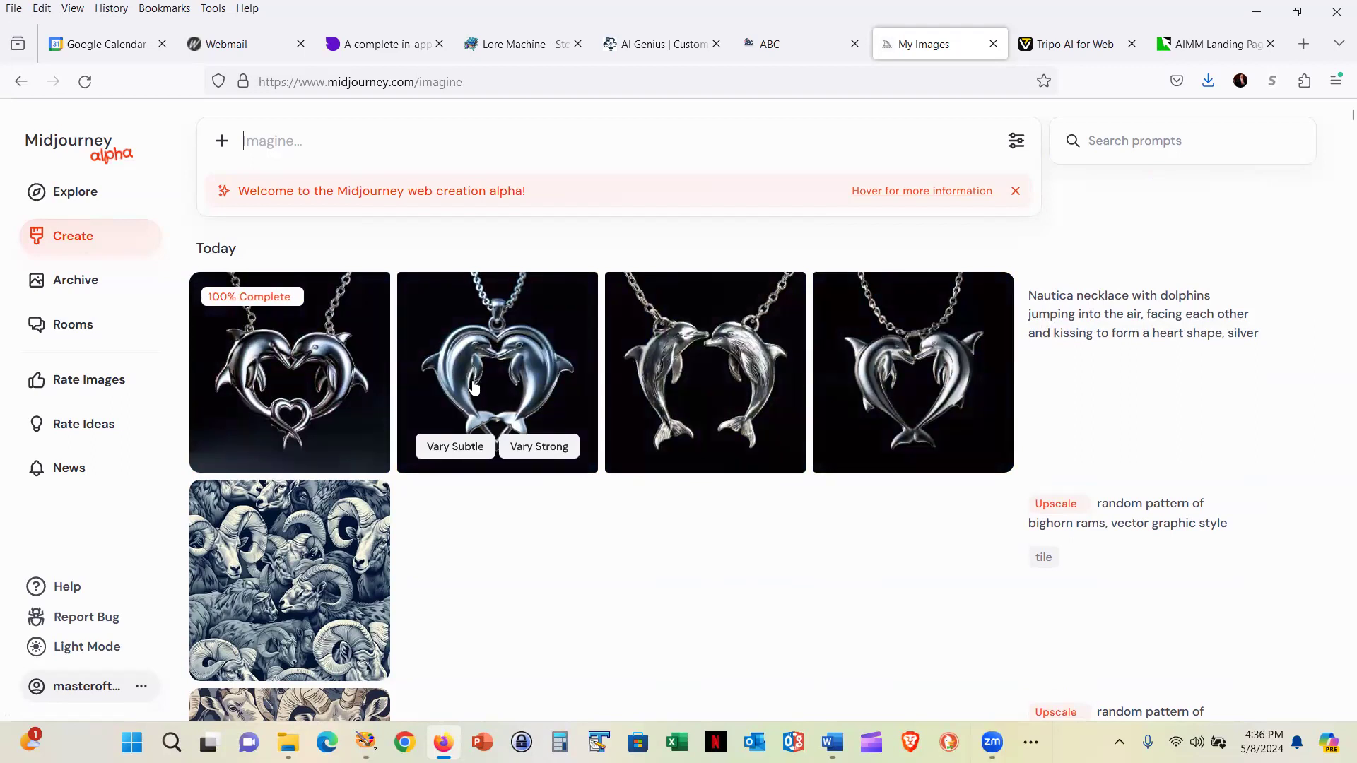
mouse_move(679, 452)
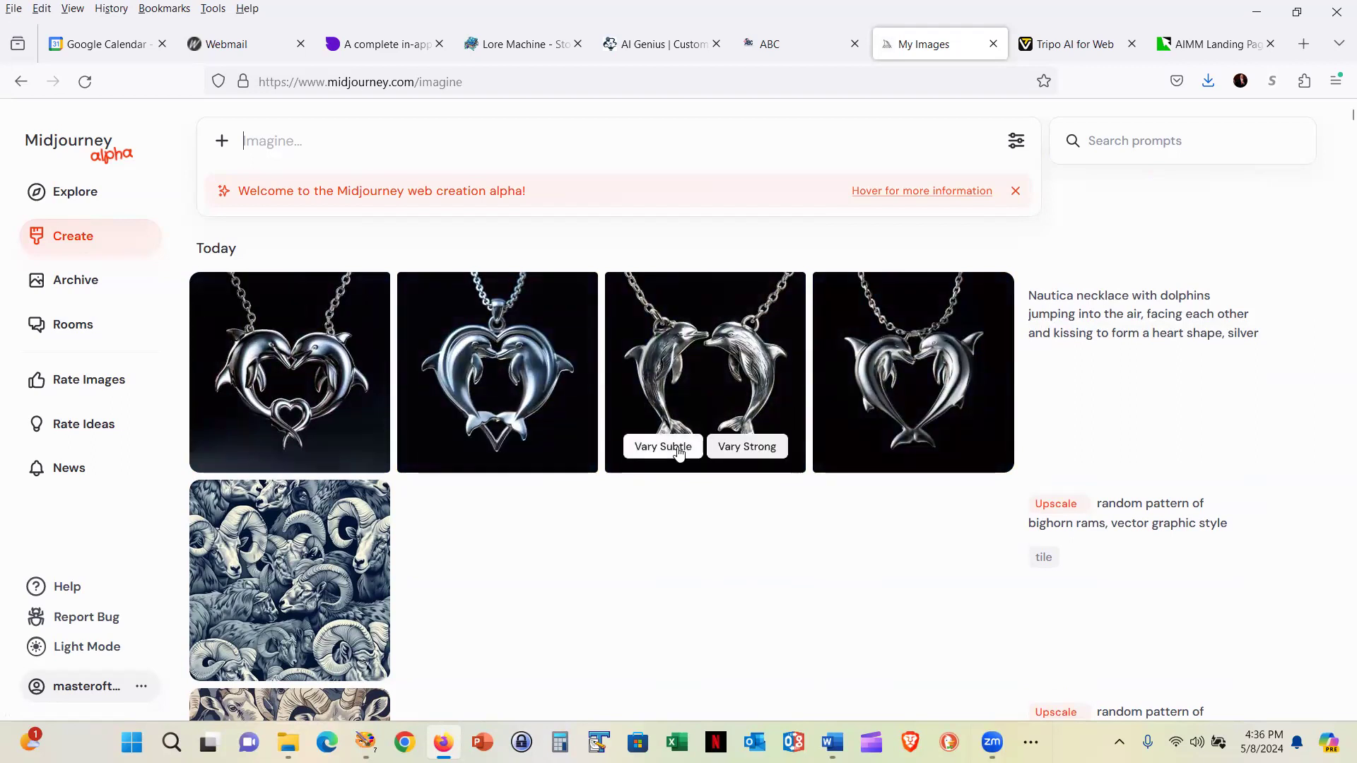
click(499, 365)
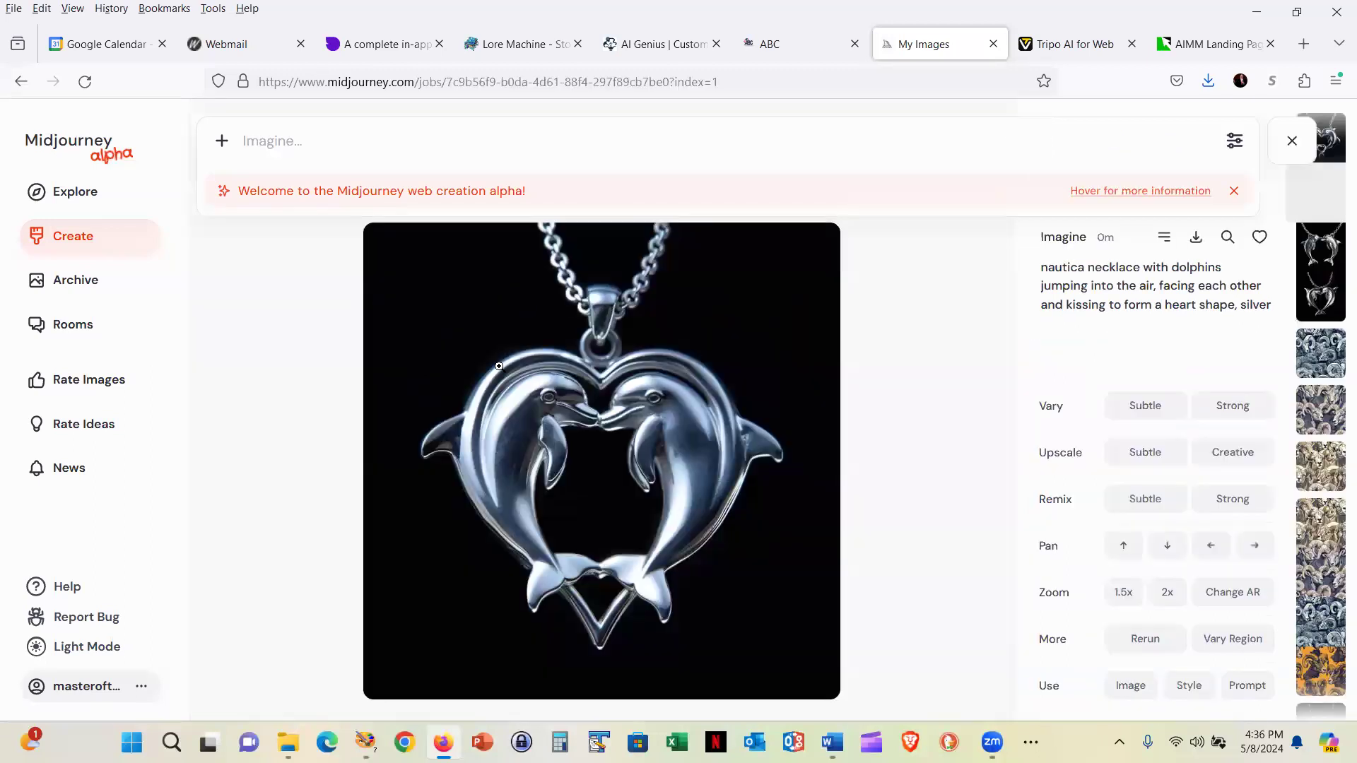
Copy the enlarged dolphin necklace image and save it as dolphins-heart.png in the ai-generated folder.
right_click(628, 391)
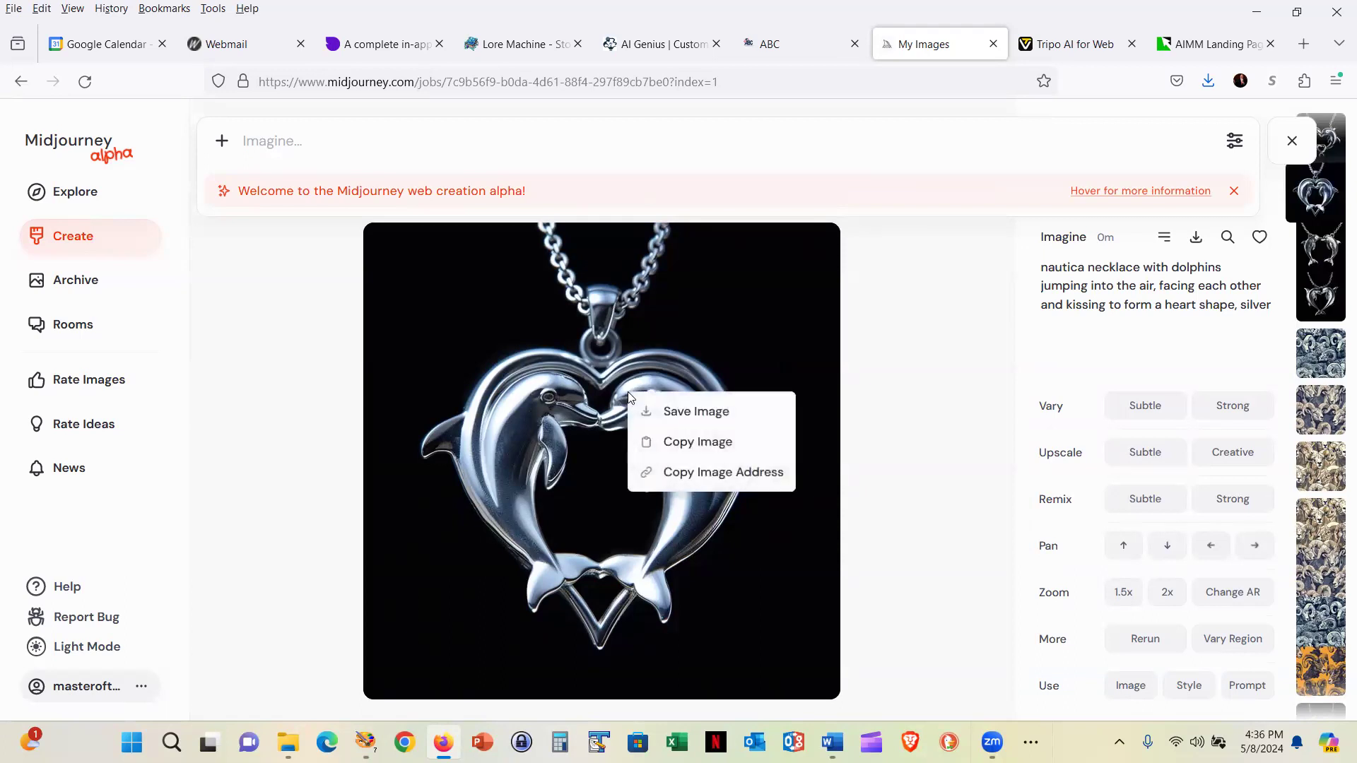
click(678, 441)
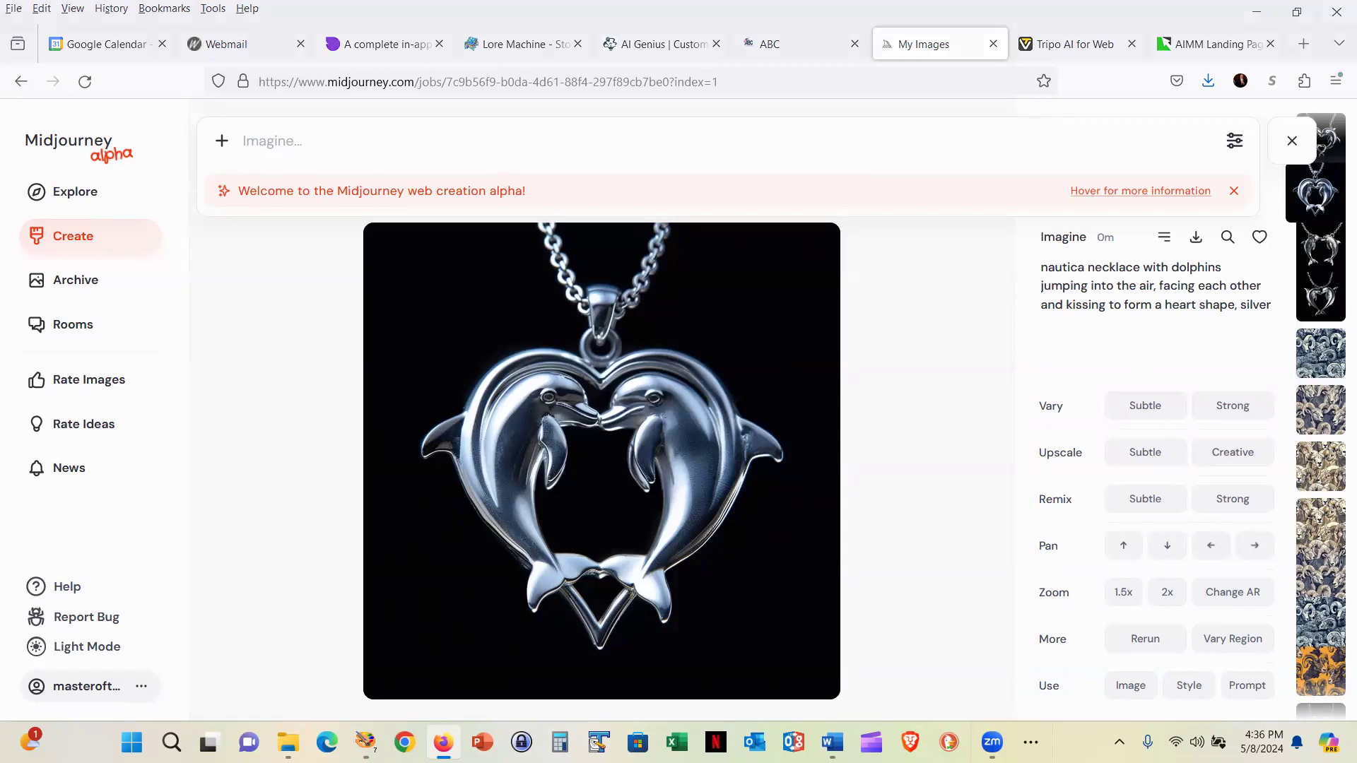
right_click(673, 350)
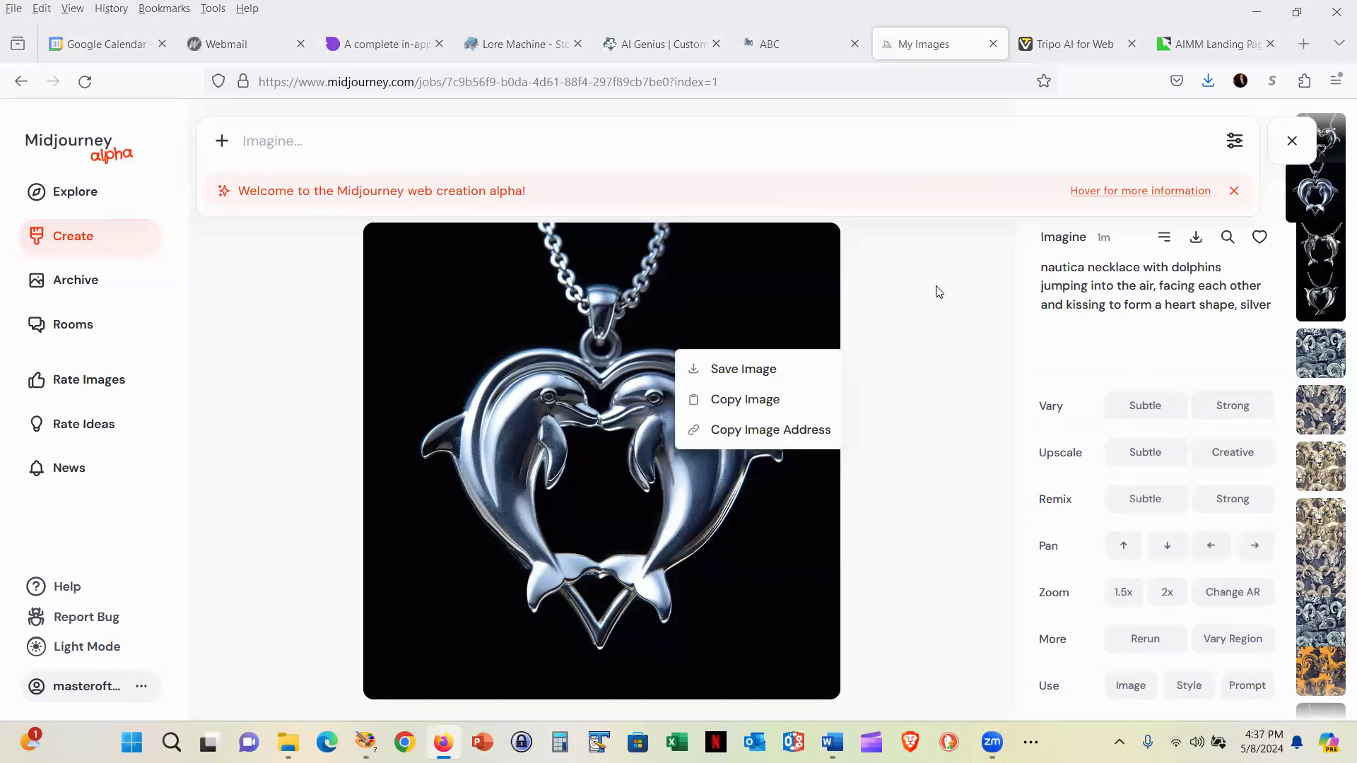
click(755, 370)
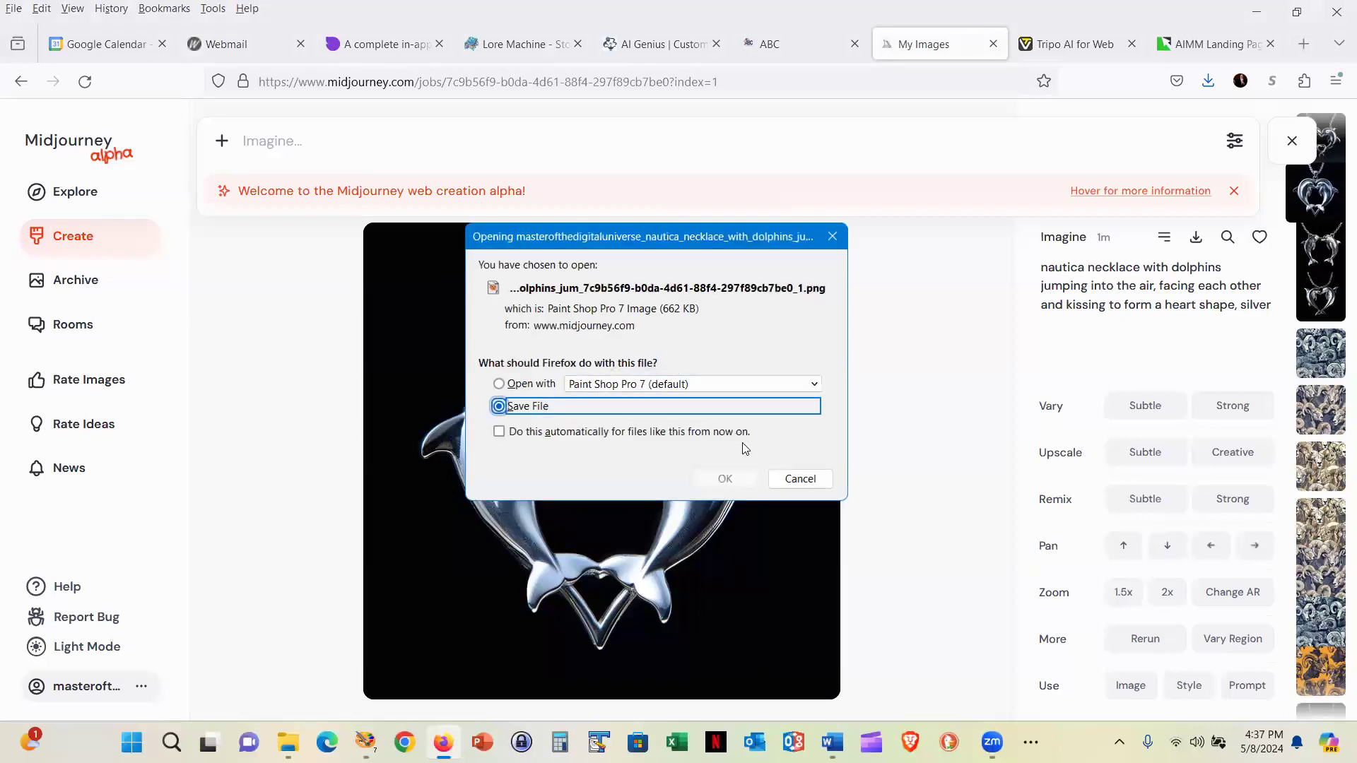
click(725, 479)
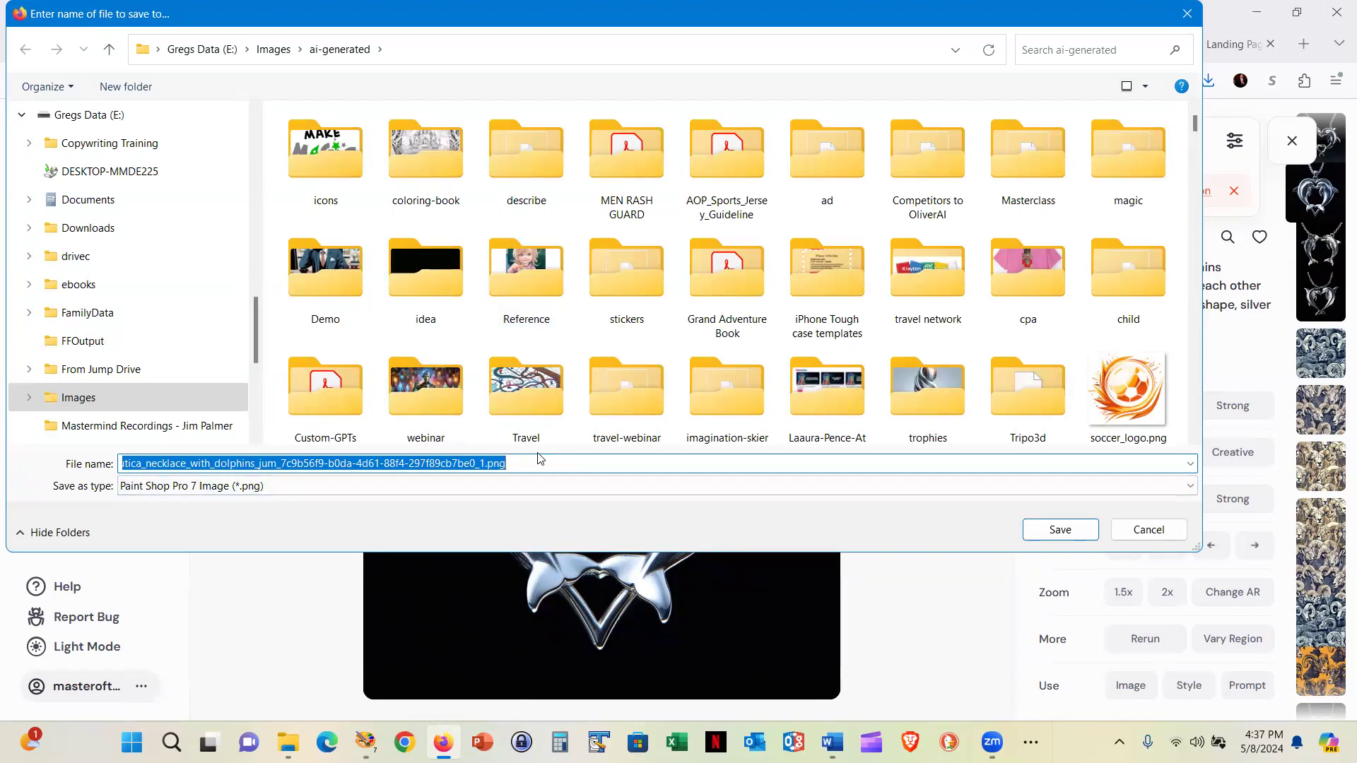
text(dolpho)
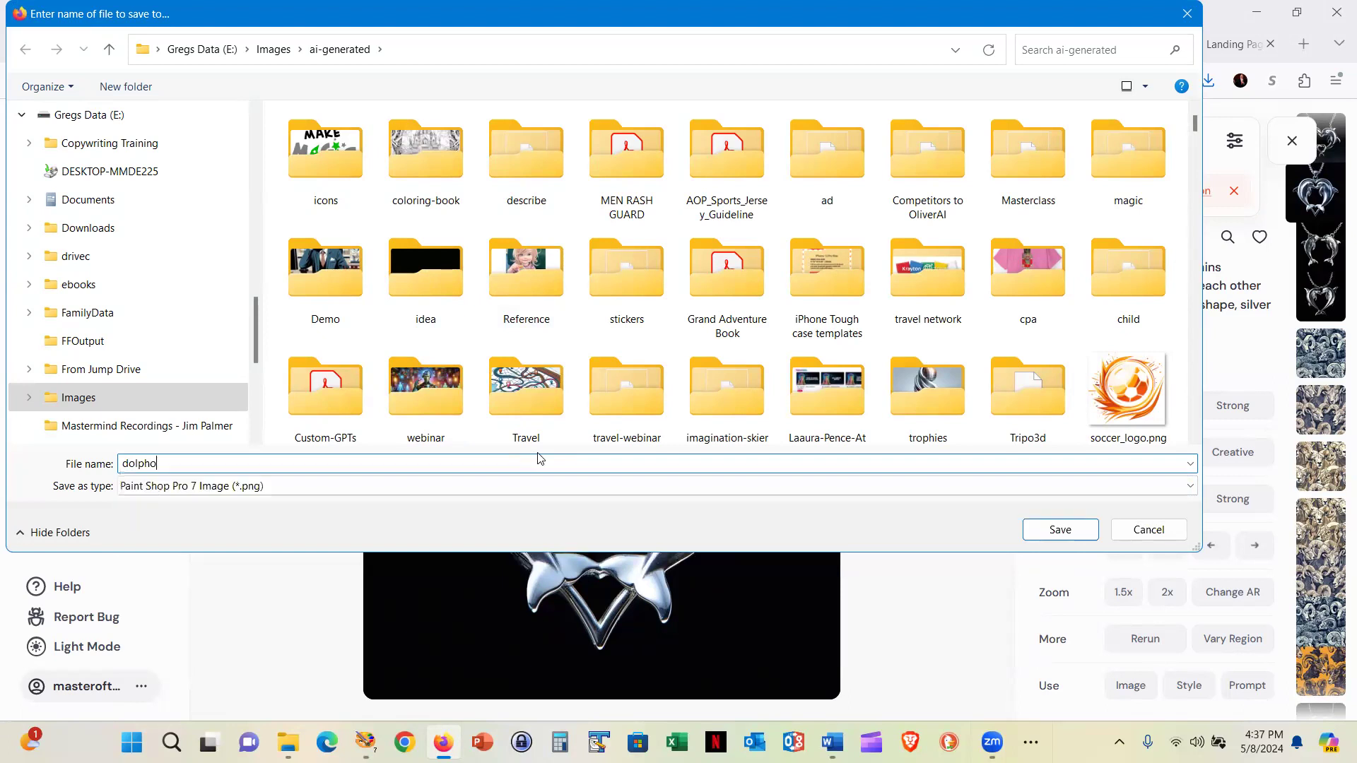
key(BackSpace)
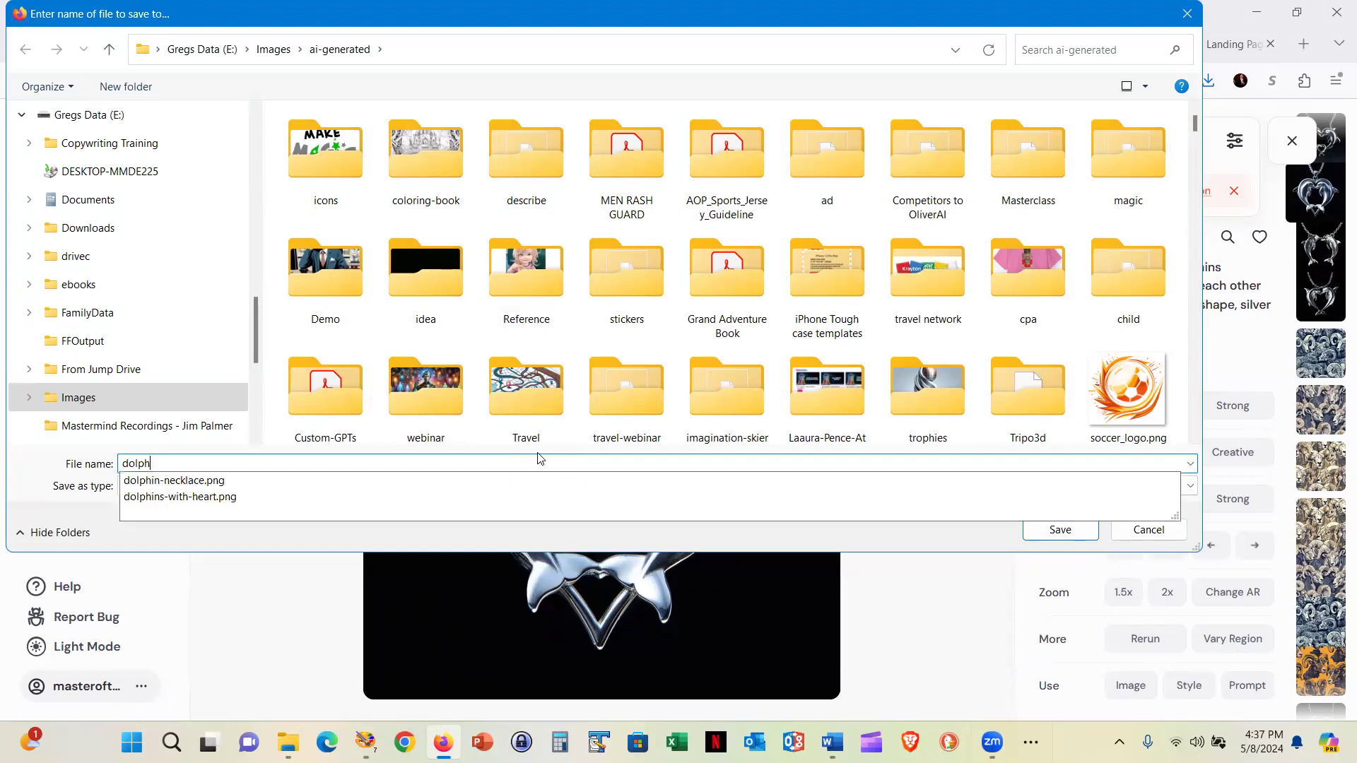
text(ines-)
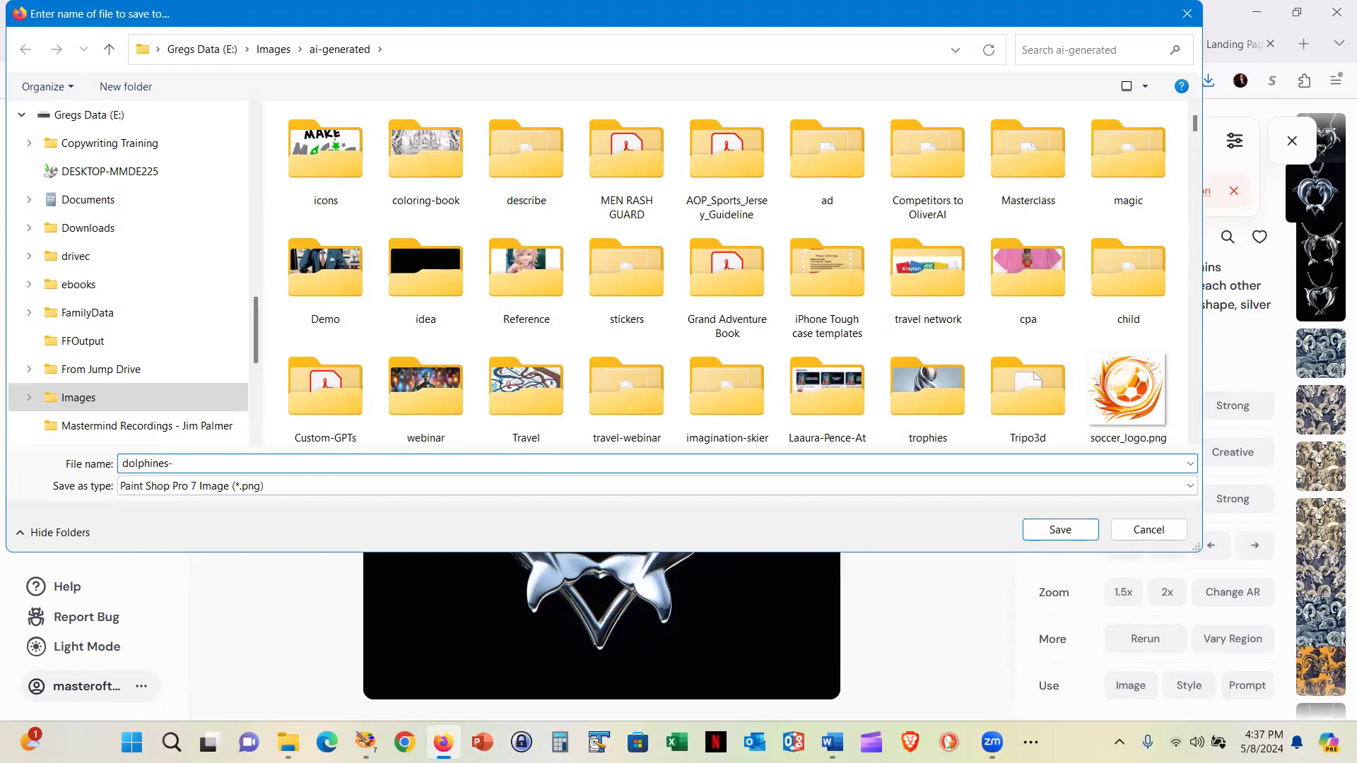
text(hear)
key(Delete)
key(Return)
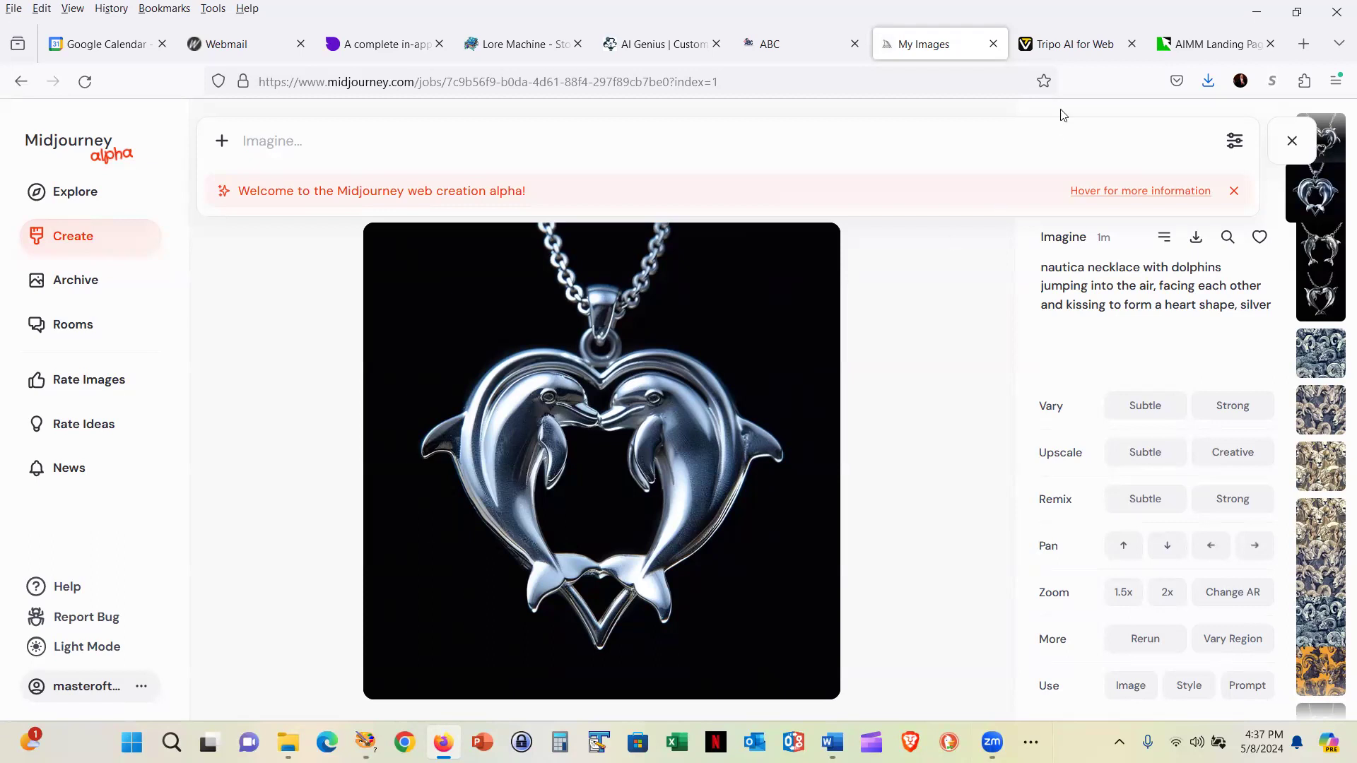
In Tripo, close the ram model preview and create a 3D model from dolphins-heart.png in the Images > ai-generated folder on drive E.
click(1056, 54)
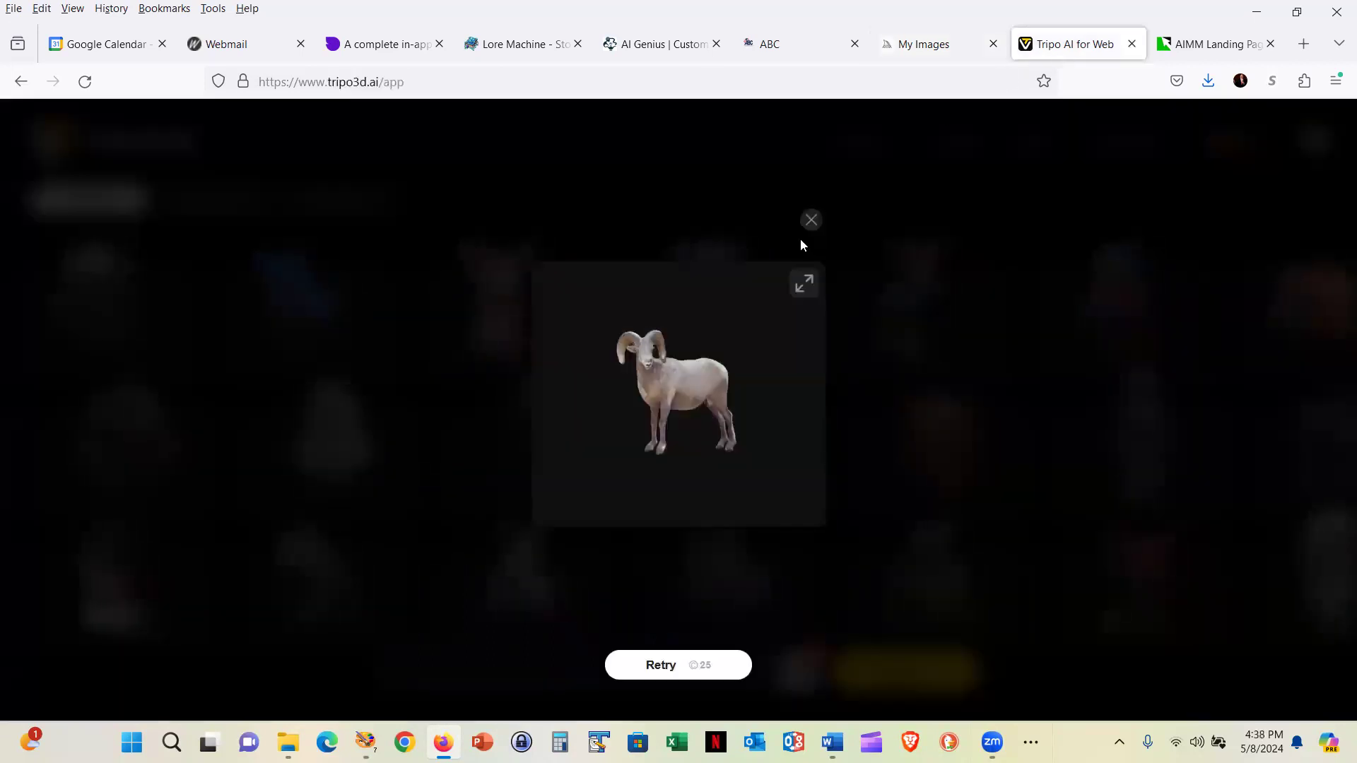
click(810, 221)
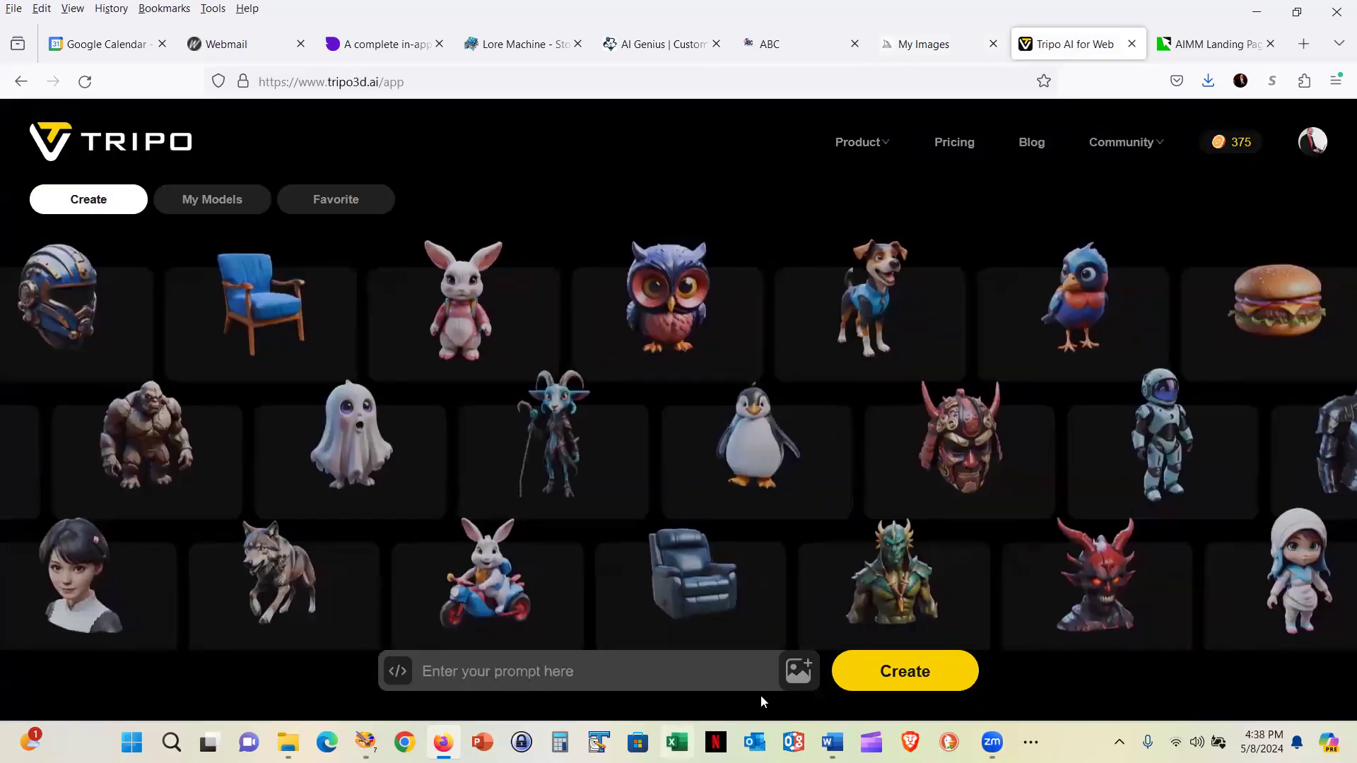
click(787, 667)
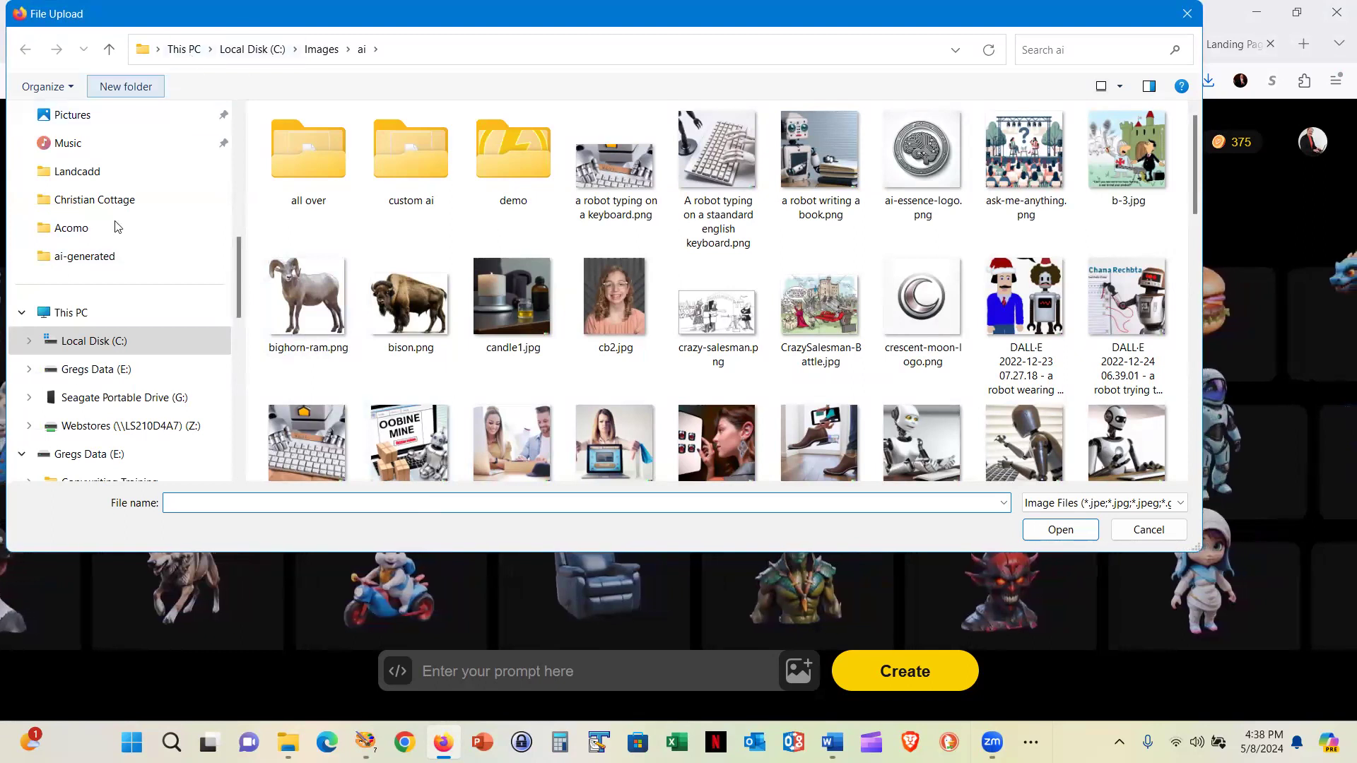
click(127, 369)
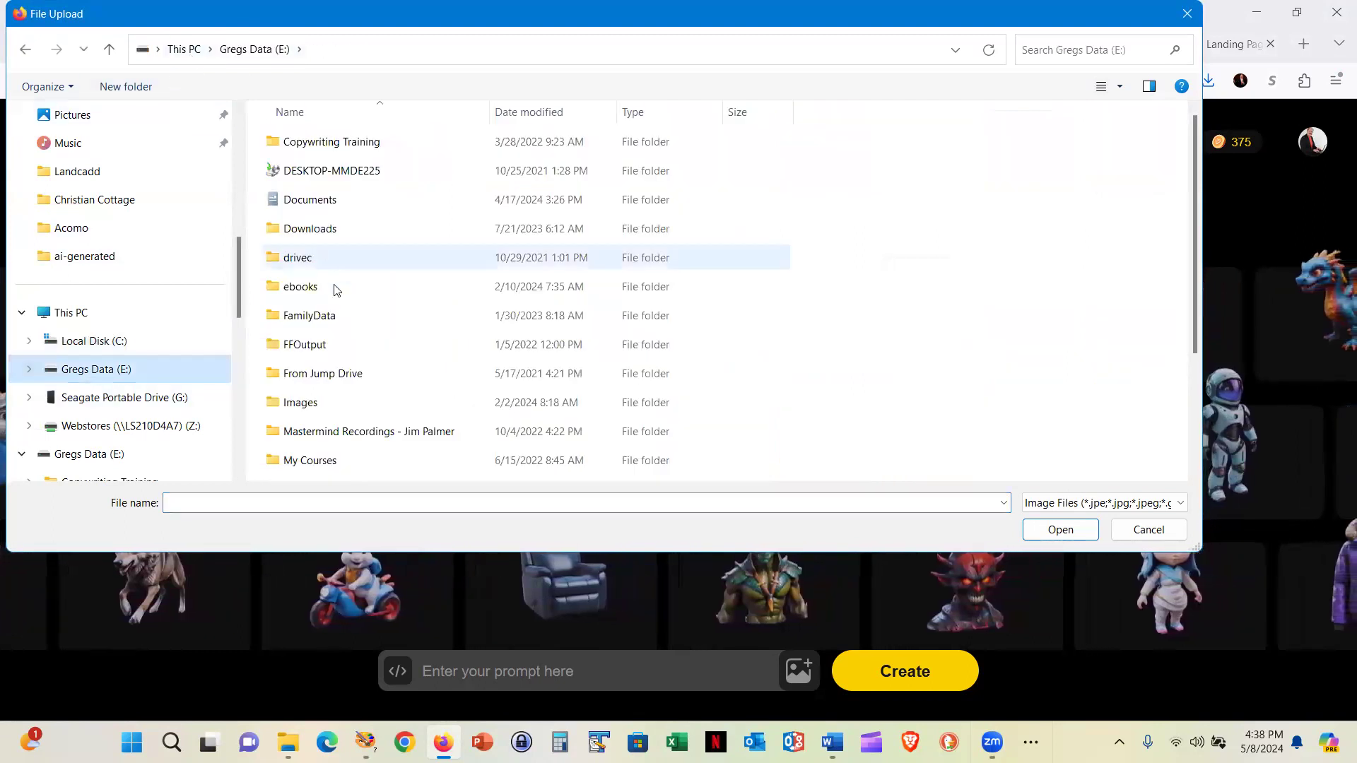
scroll(332, 330, down, 2)
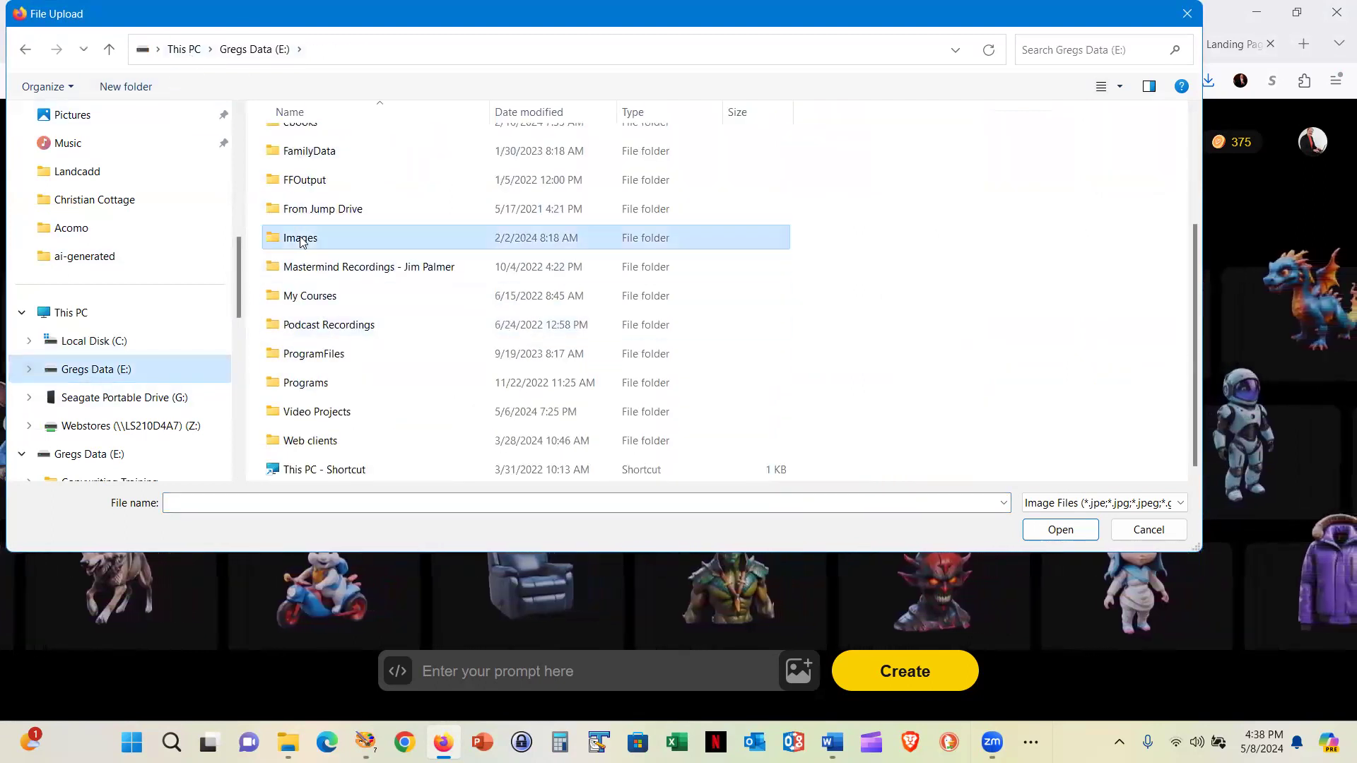
double_click(299, 238)
double_click(330, 234)
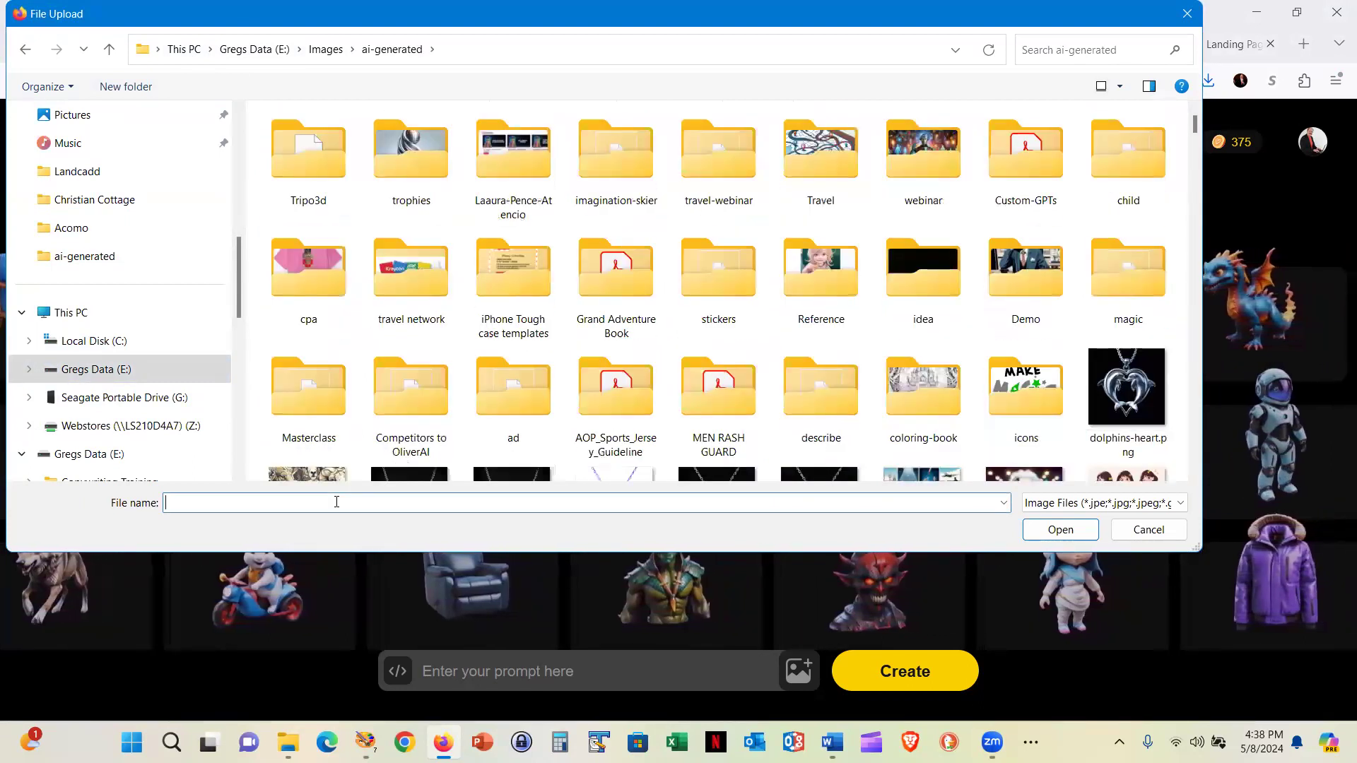
double_click(1145, 388)
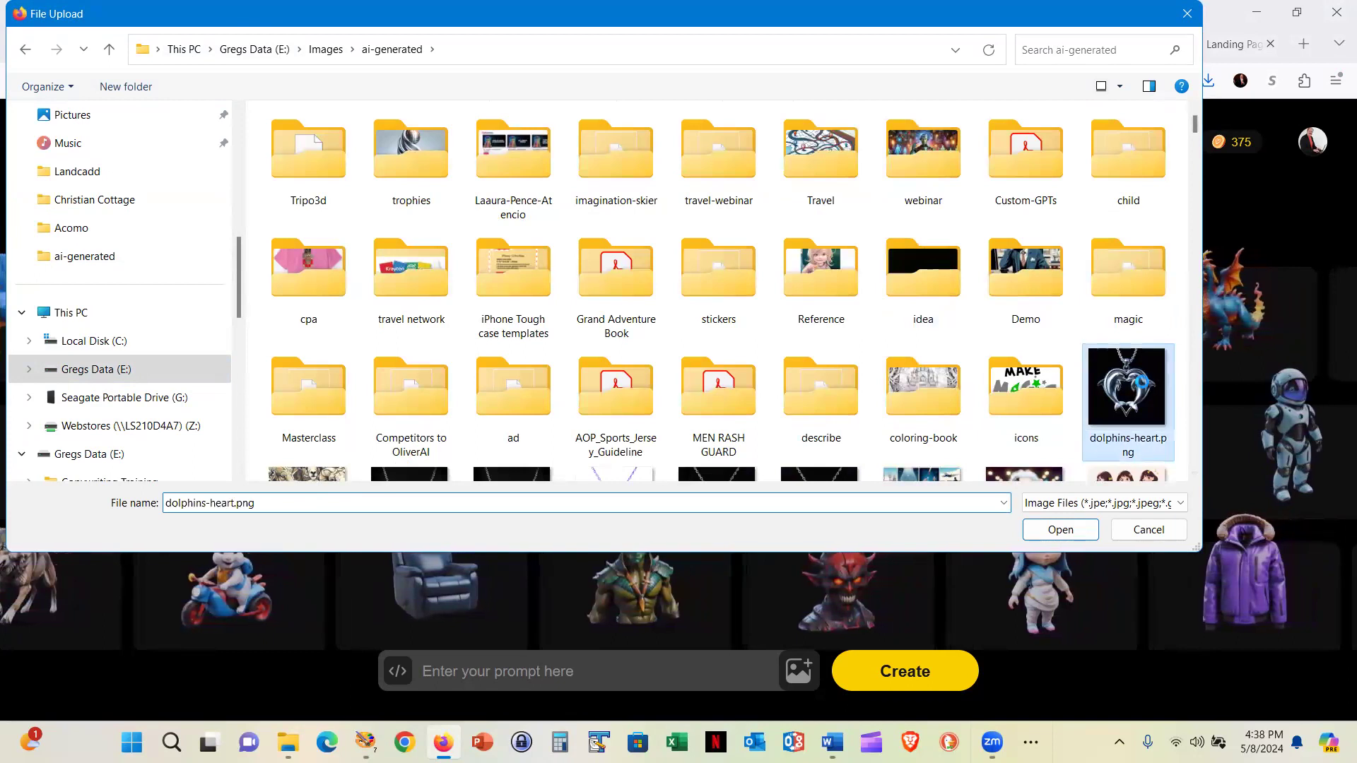
click(880, 673)
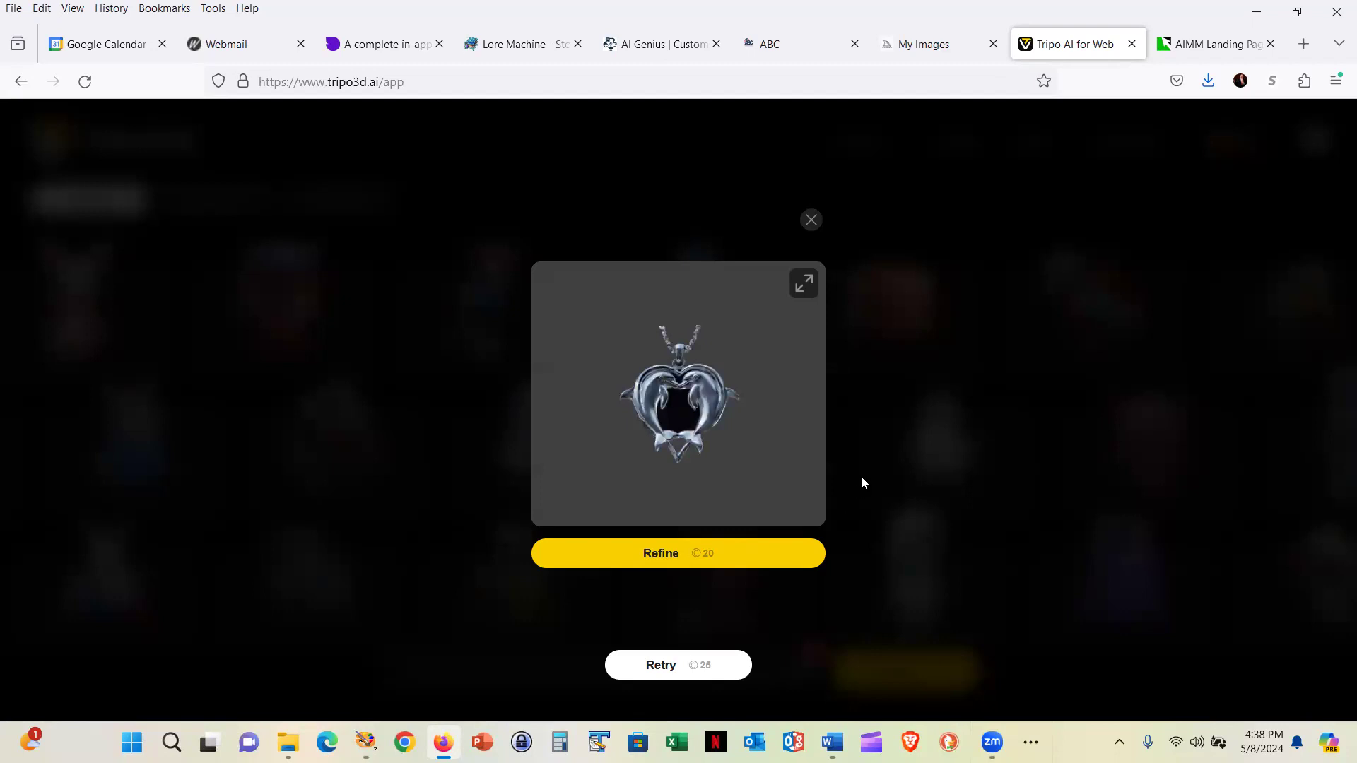
Expand the generated necklace model, rotate it to inspect its sides, and set the download format to stl.
click(806, 286)
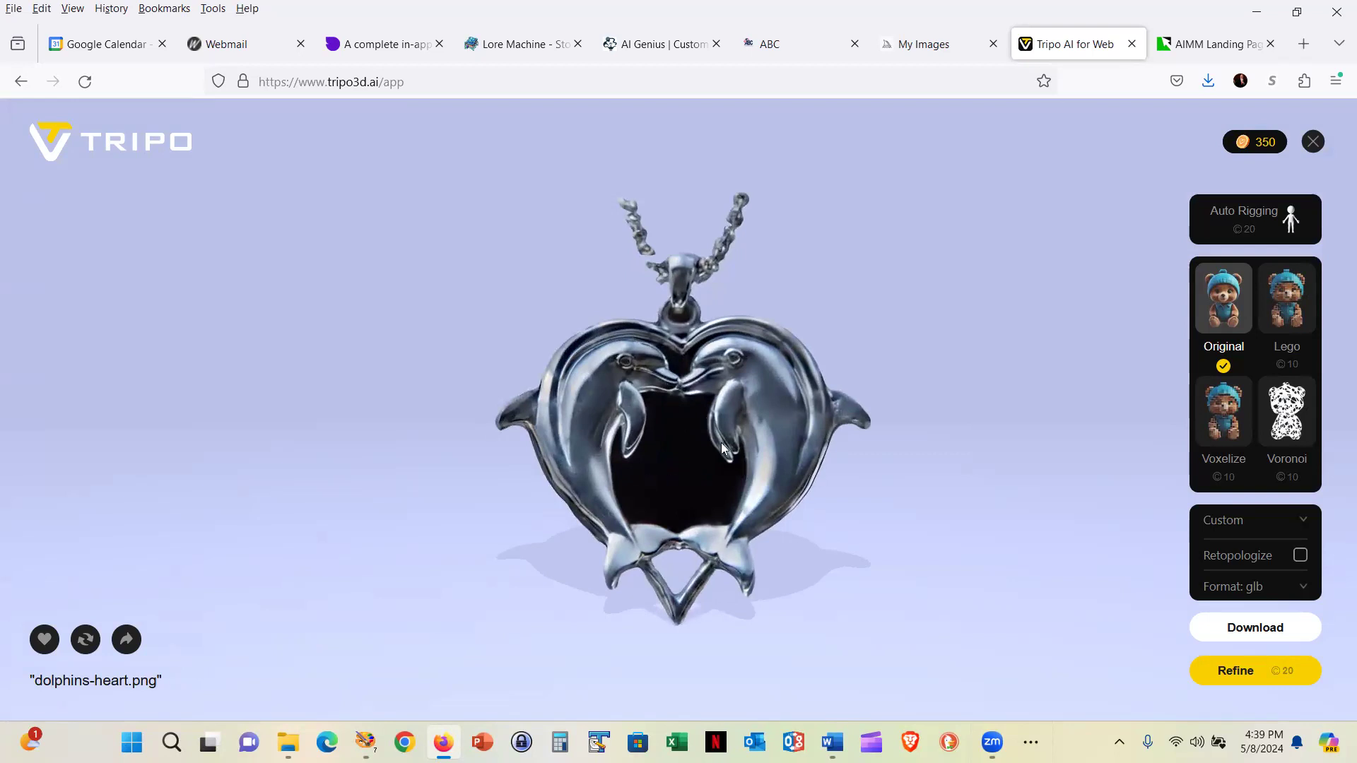
mouse_move(763, 437)
mouse_down()
mouse_move(739, 439)
mouse_move(704, 414)
mouse_move(555, 427)
mouse_move(532, 410)
mouse_move(570, 445)
mouse_move(525, 387)
mouse_move(571, 432)
mouse_move(879, 391)
mouse_move(936, 356)
mouse_move(948, 379)
mouse_move(790, 504)
mouse_move(673, 537)
mouse_move(759, 418)
mouse_up()
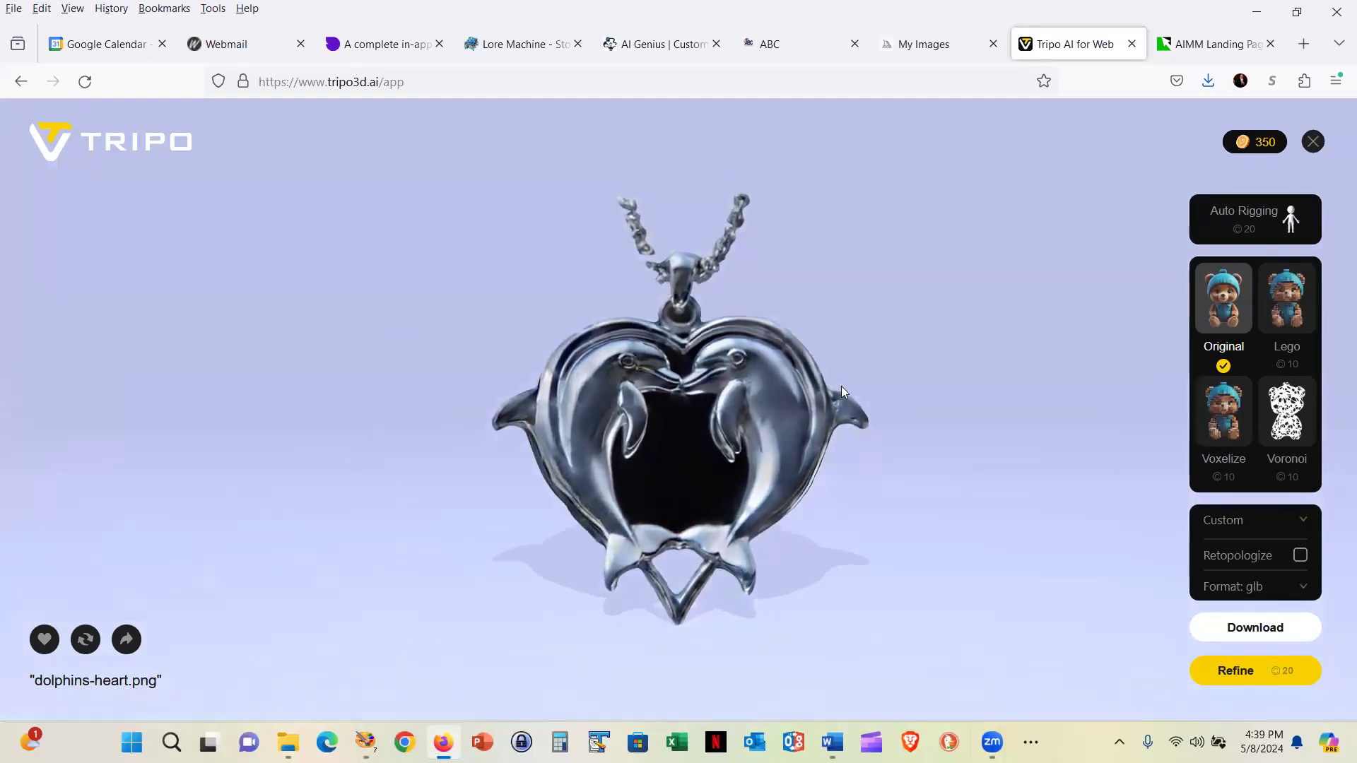
drag(828, 387, 999, 415)
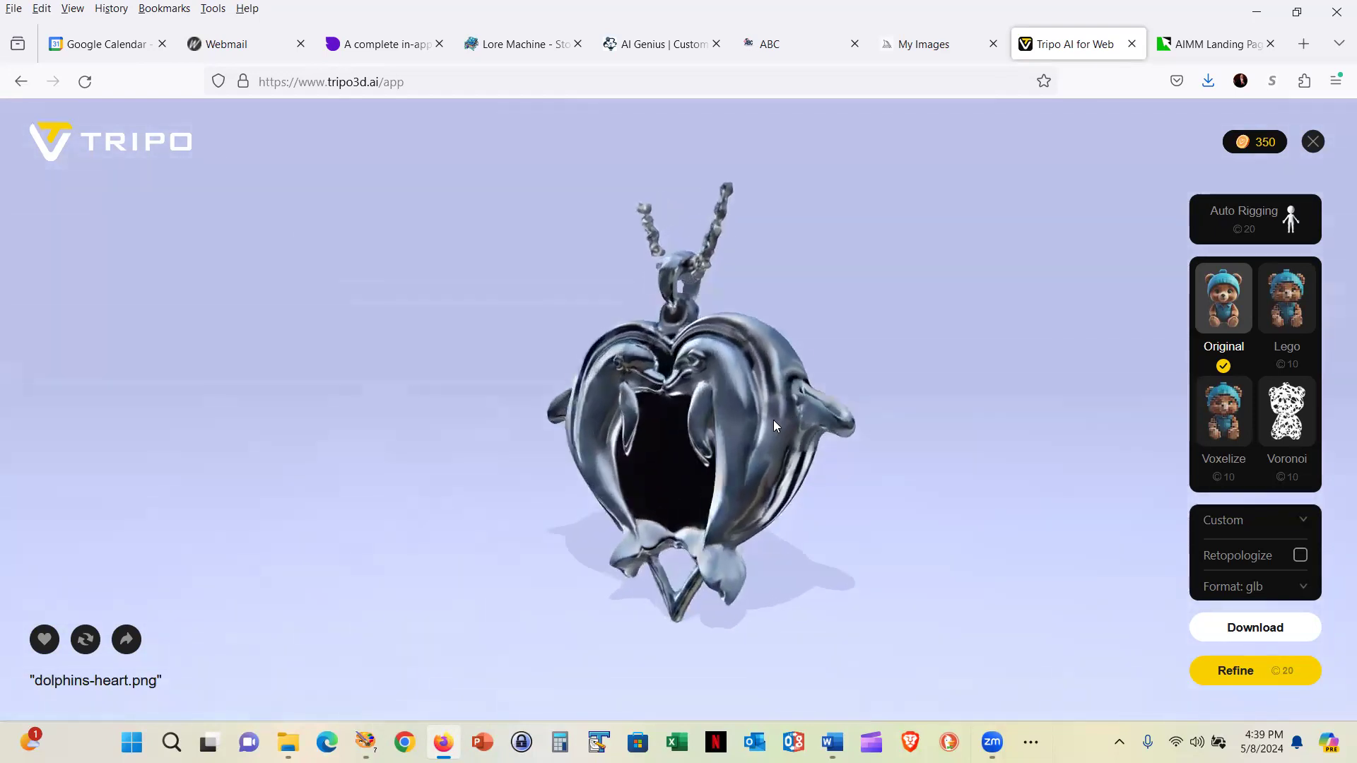
click(1223, 588)
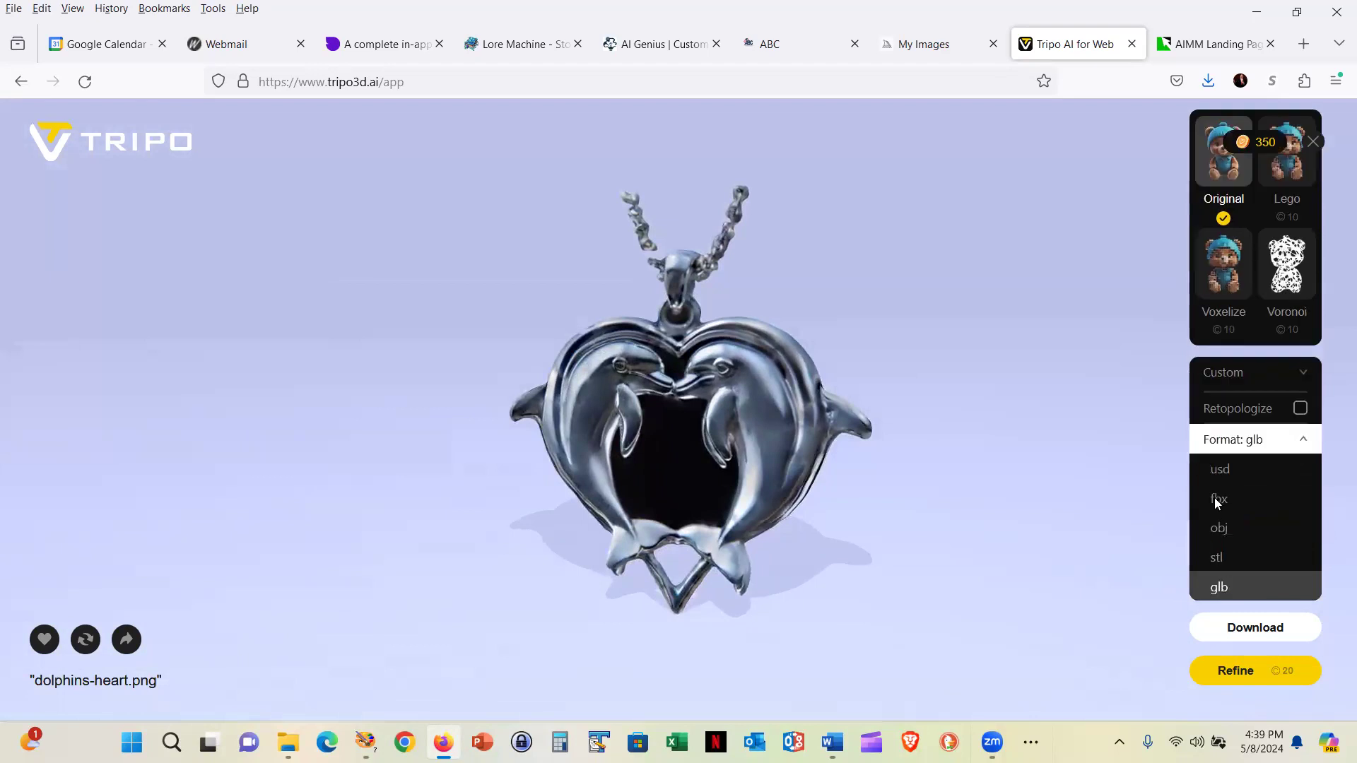
click(1224, 555)
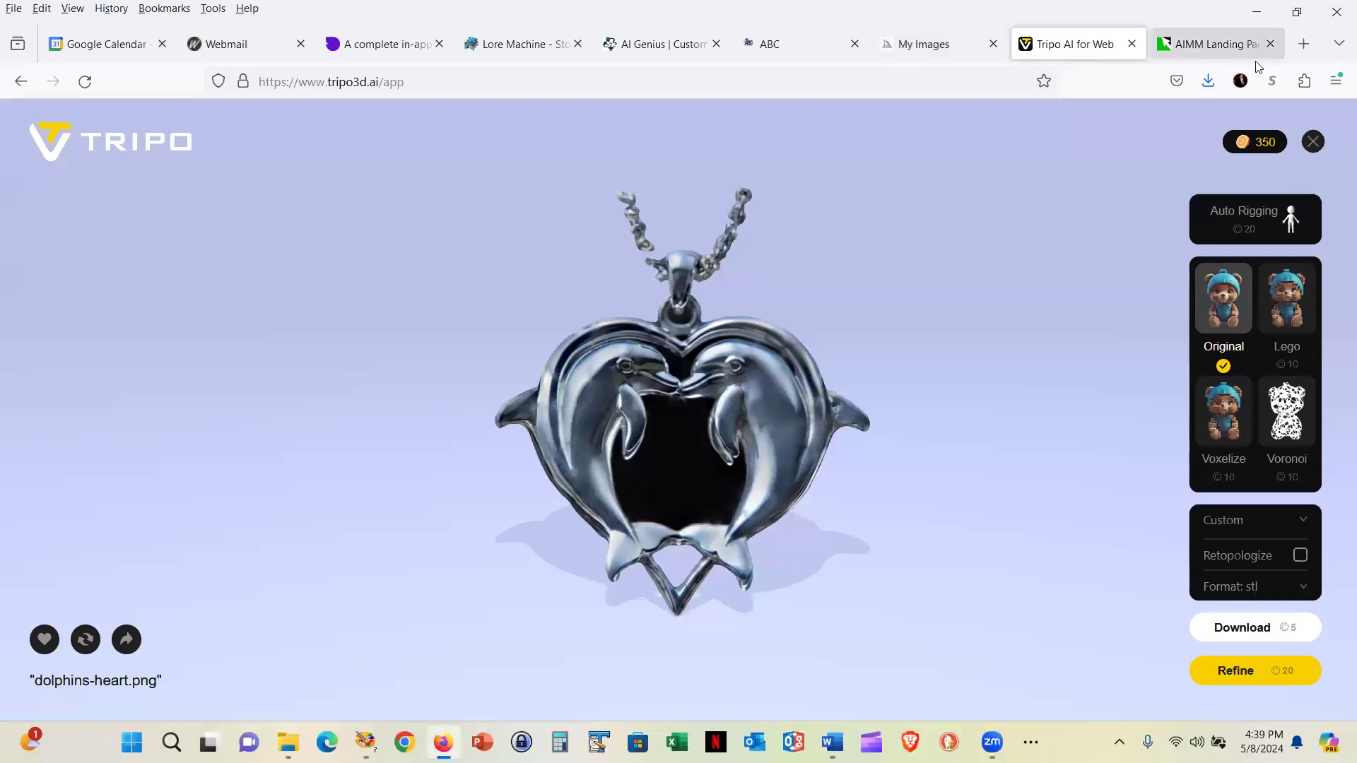
Open chat.openai.com in a new browser tab and start the Ecommerce Product Description Wizard GPT.
click(1304, 49)
text(chat.openai.com/)
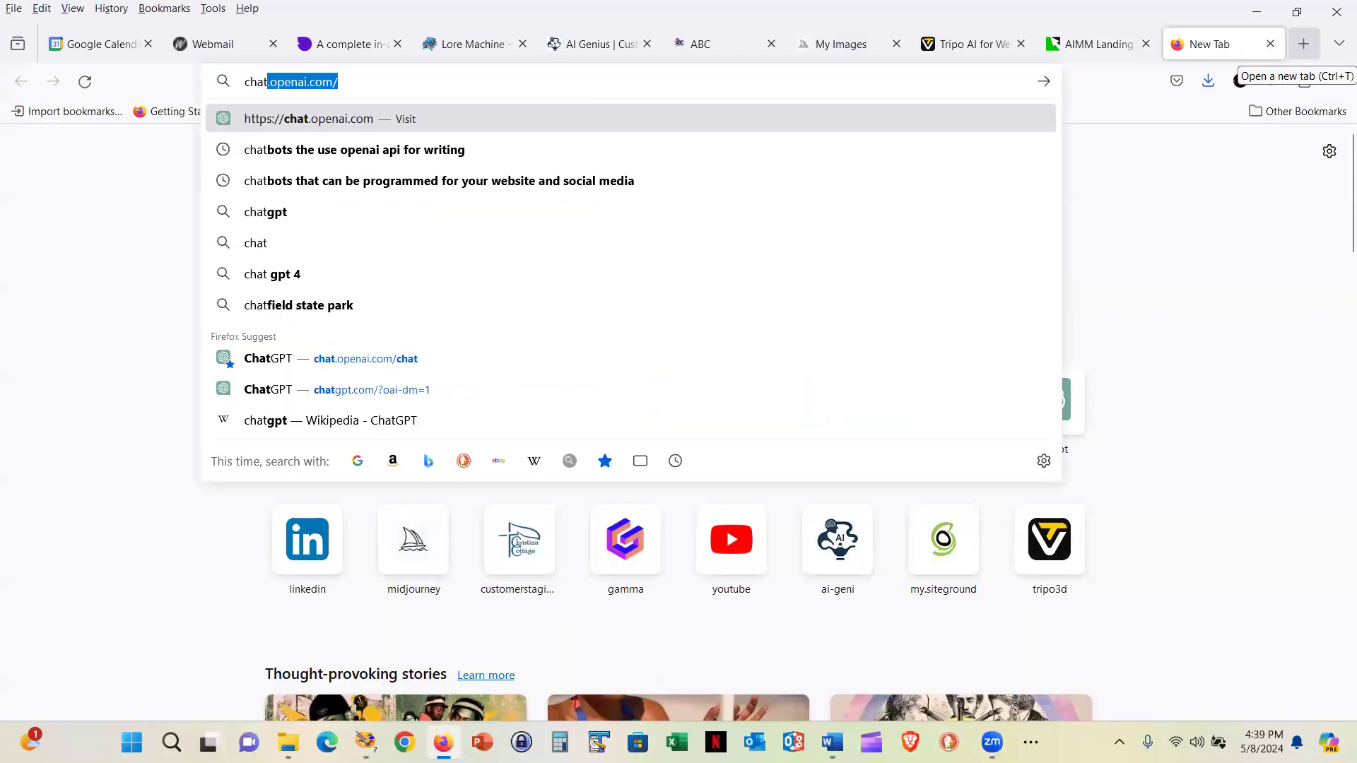
key(Return)
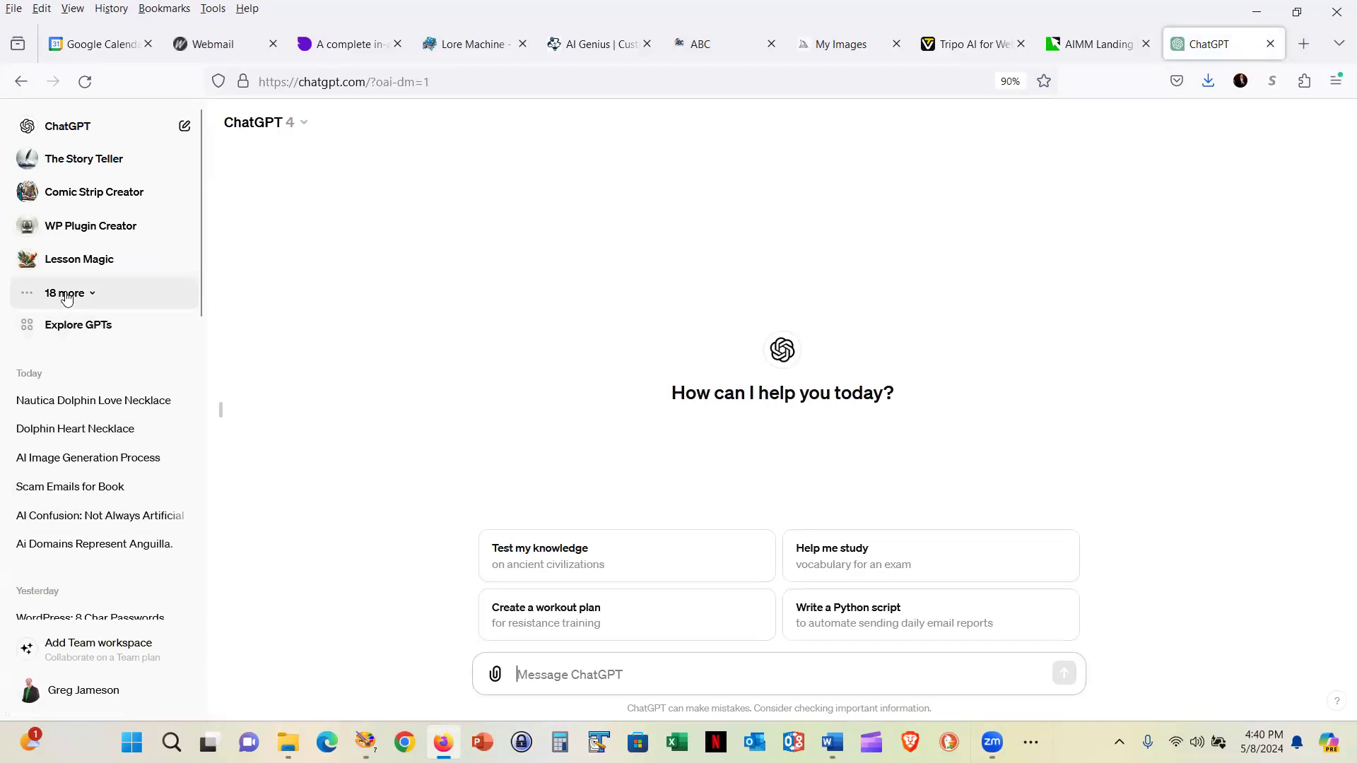
click(68, 293)
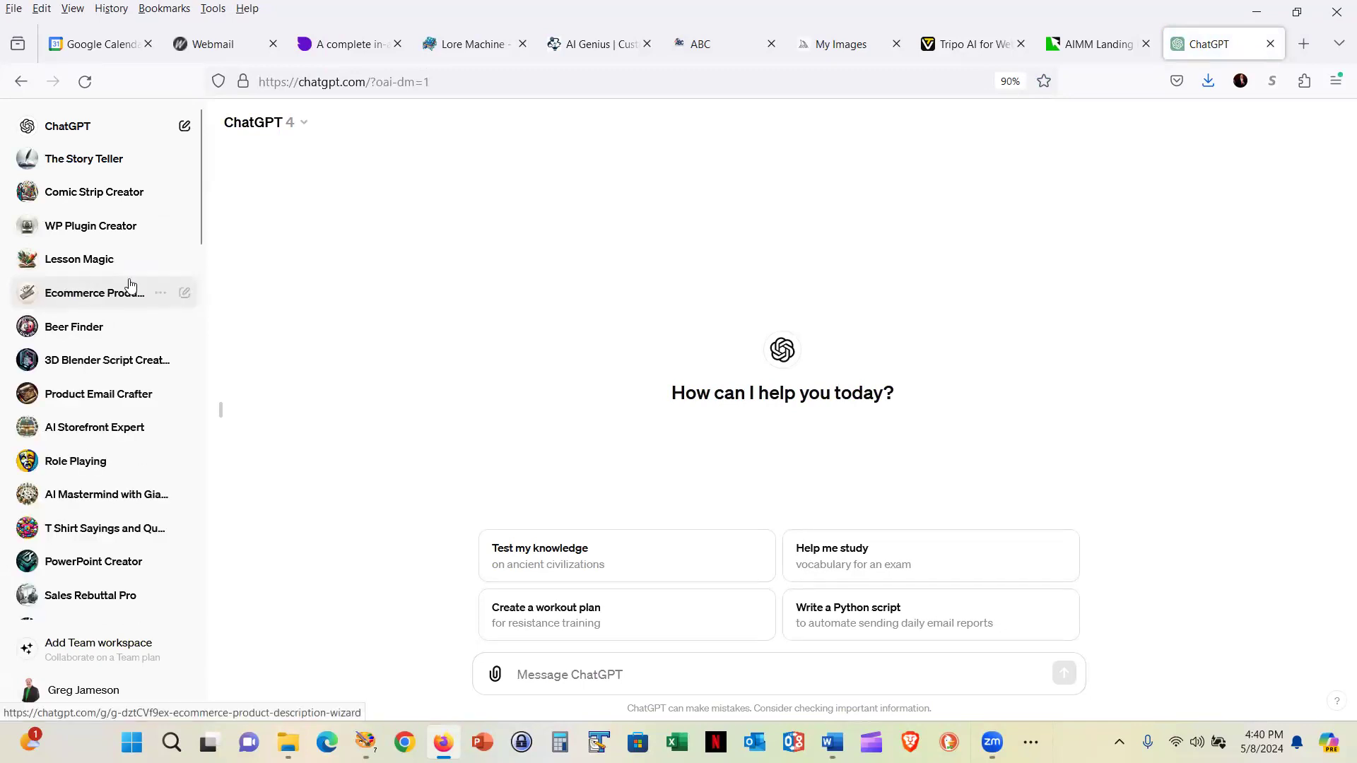
click(71, 292)
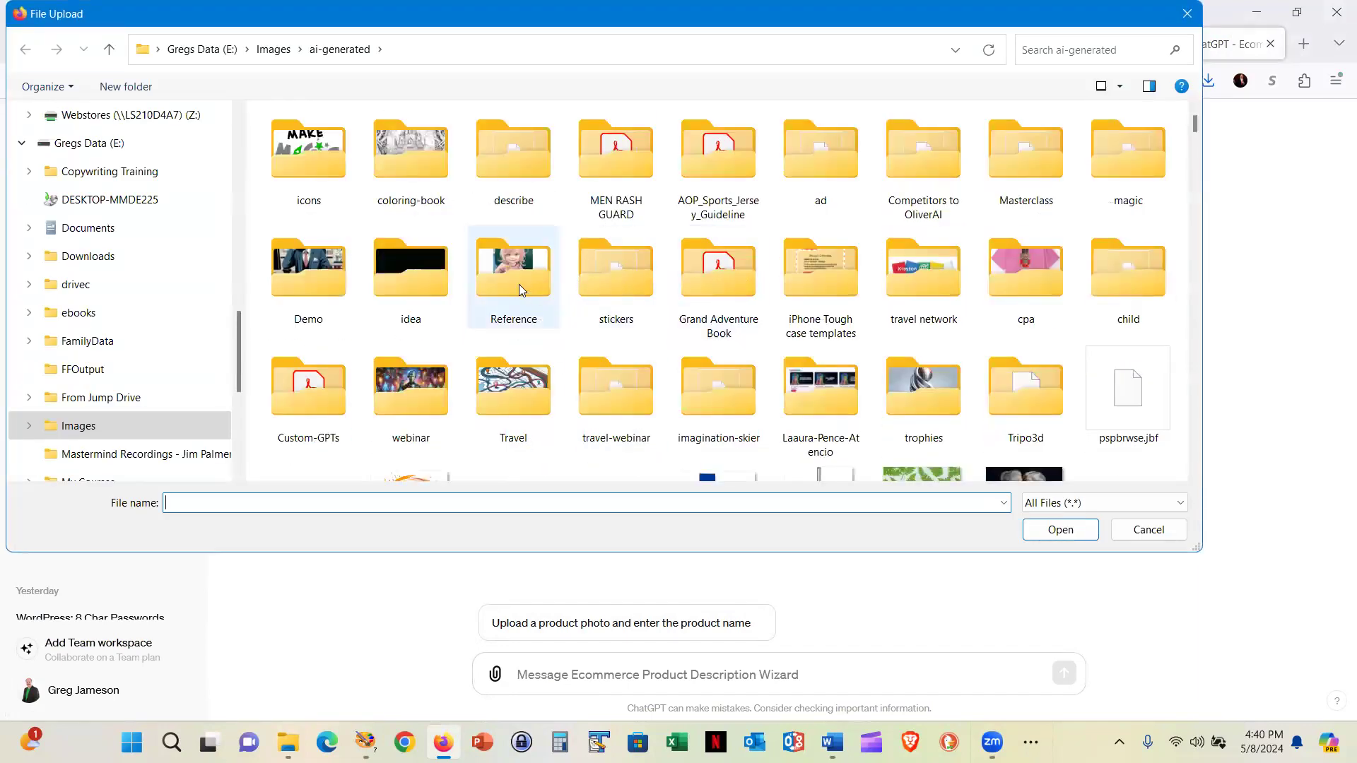
Attach dolphins-heart.png from the ai-generated folder to the message for the product description GPT.
scroll(518, 284, down, 1)
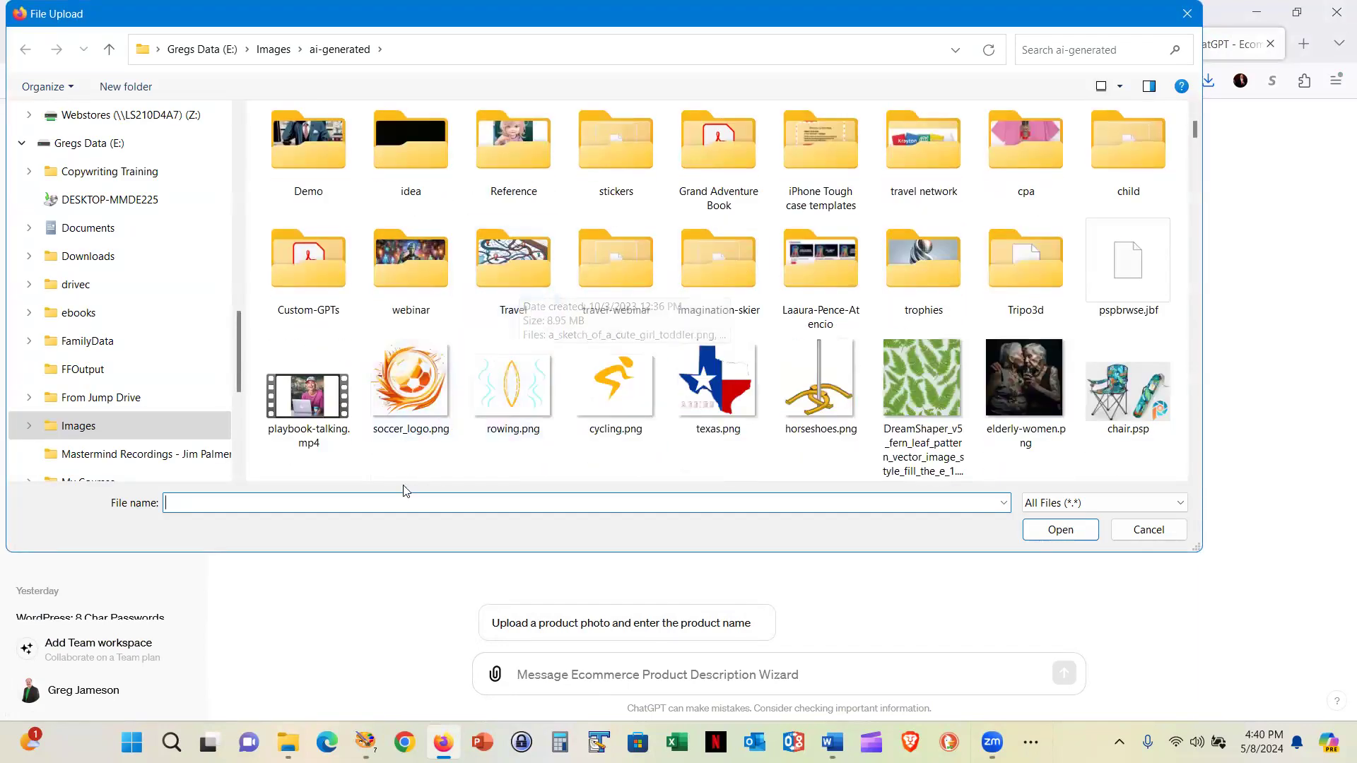
text(dolp)
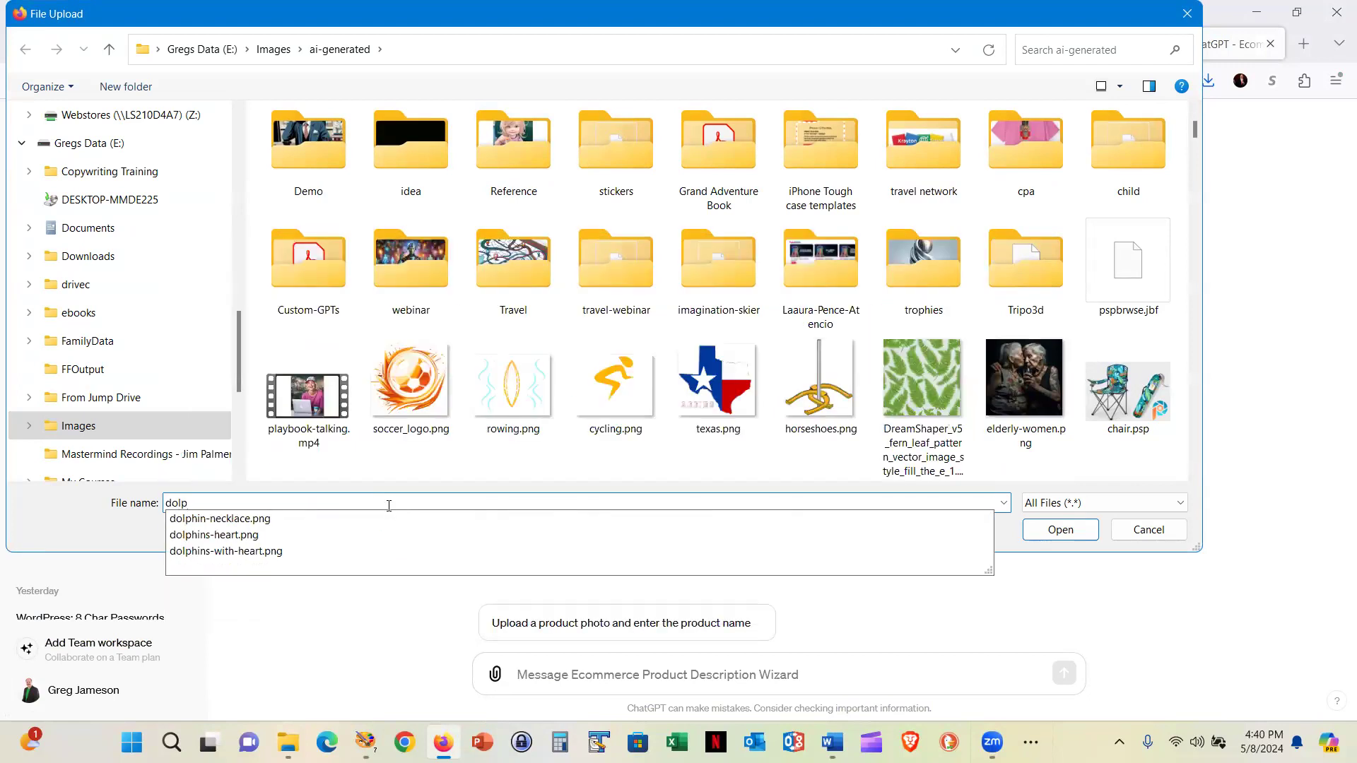
click(243, 535)
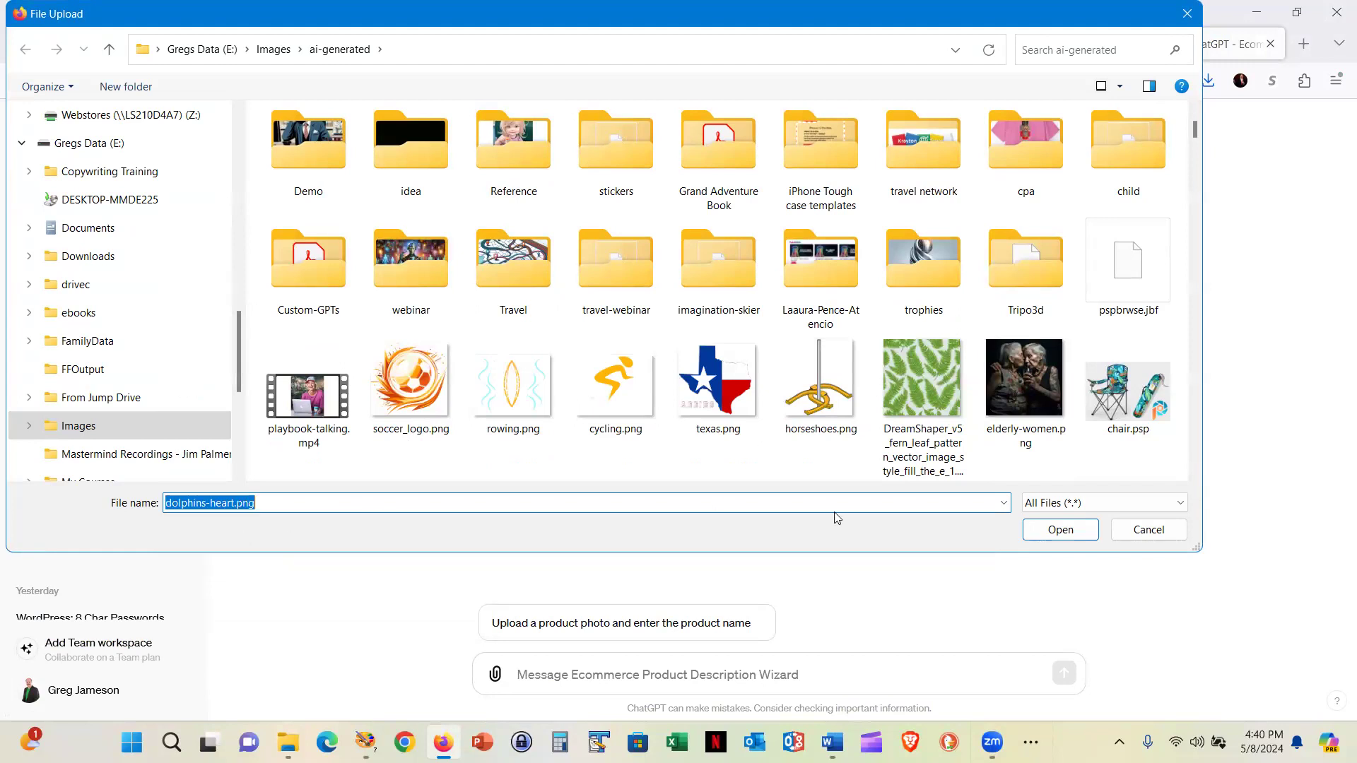
click(1039, 529)
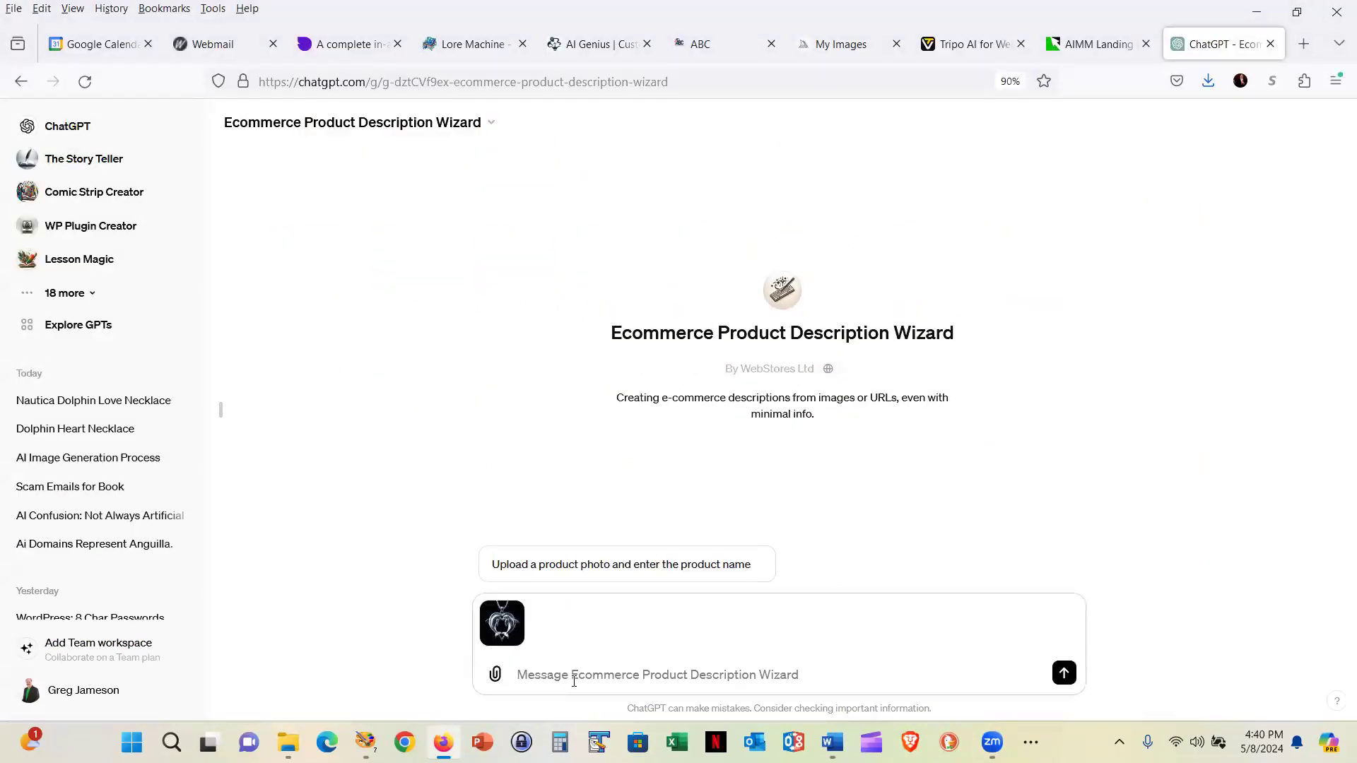
Submit "nautica necklace with dolphins jumping into the air, facing each other and kissing to form a heart shape, silver" and read the generated description.
text(nautica necklace with dolphins jumping into the air, facing each other and kissing to form a heart shape, silver)
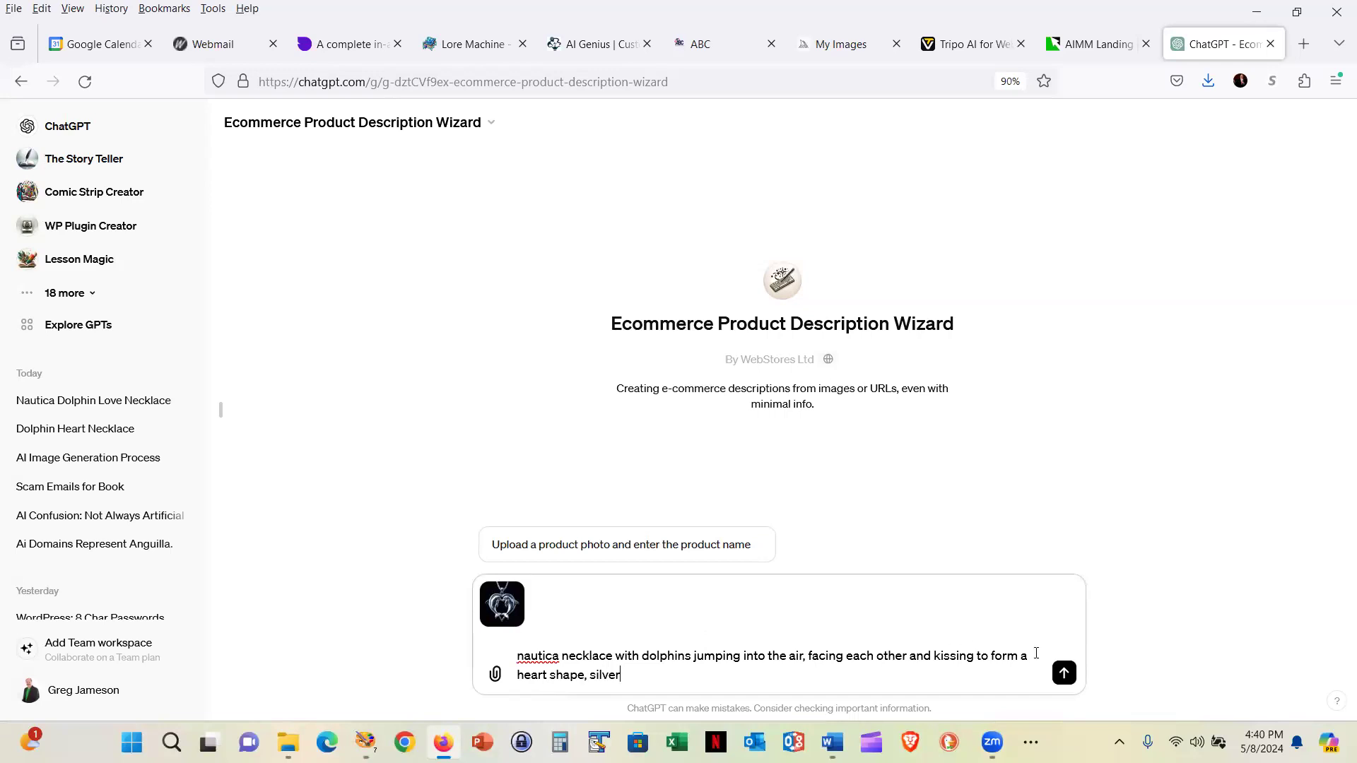
key(Return)
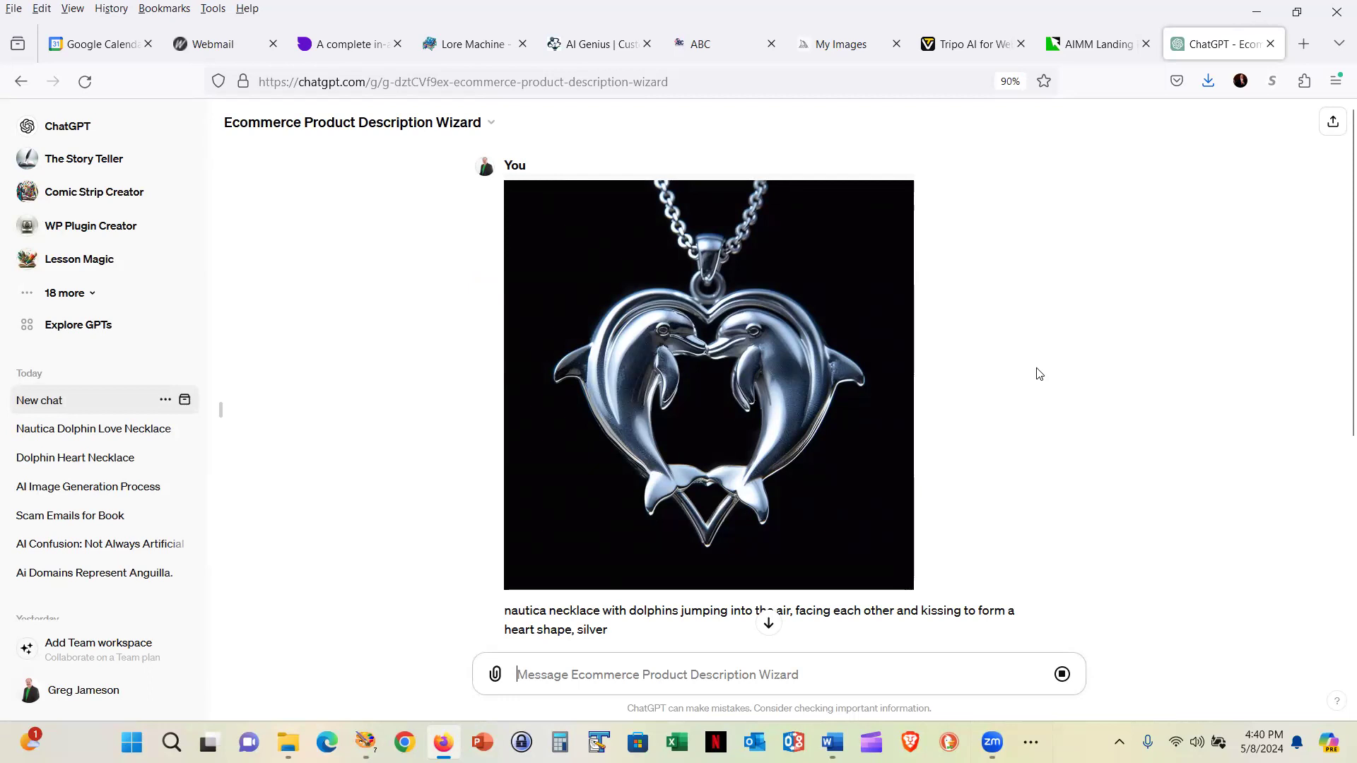
scroll(987, 374, down, 6)
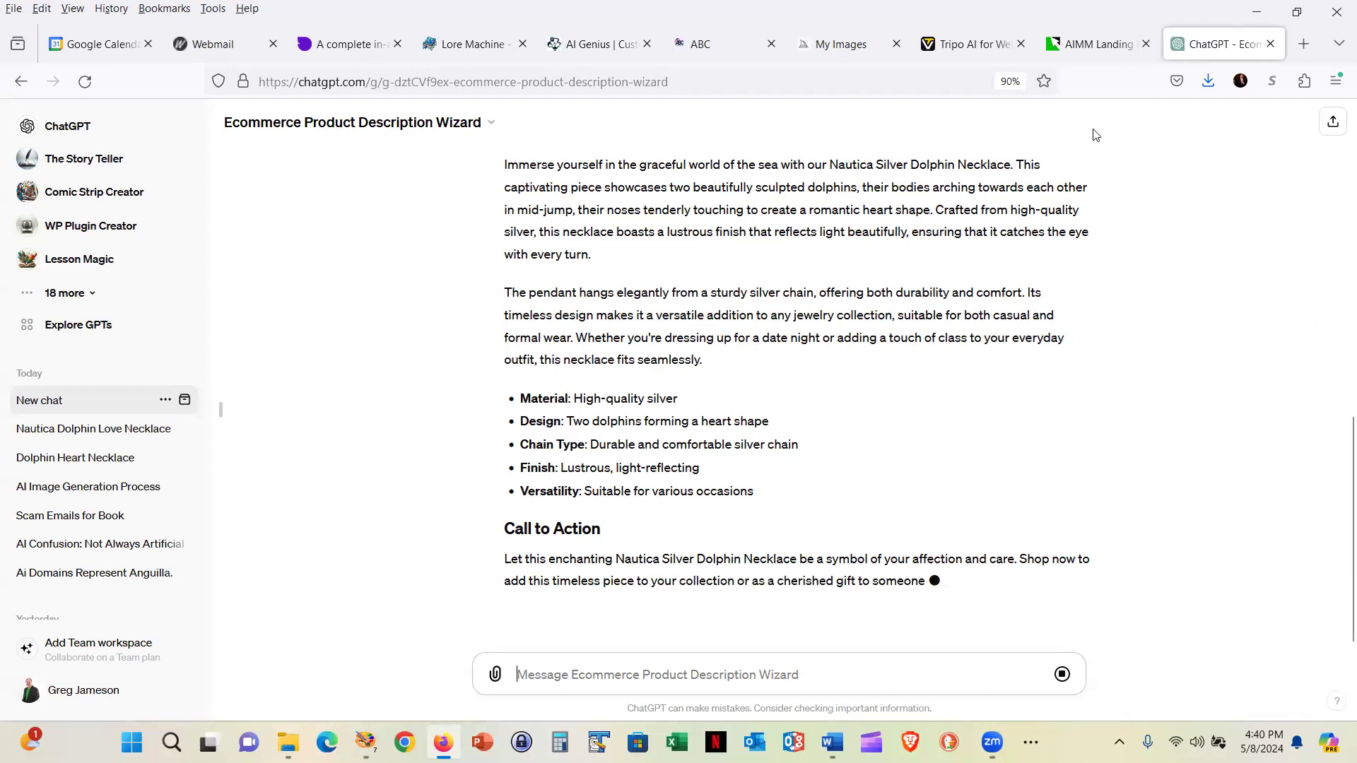
Switch to the already open AI Money Machine landing page.
click(1100, 46)
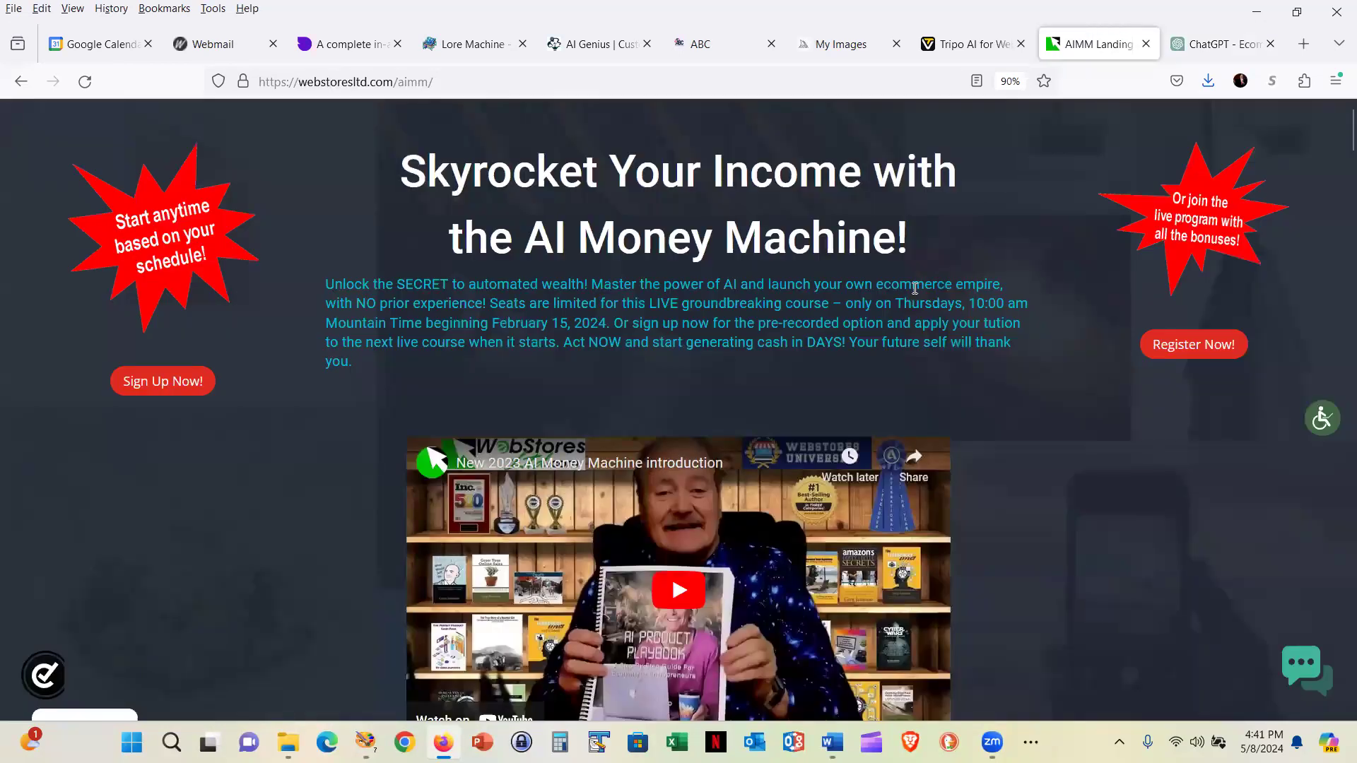